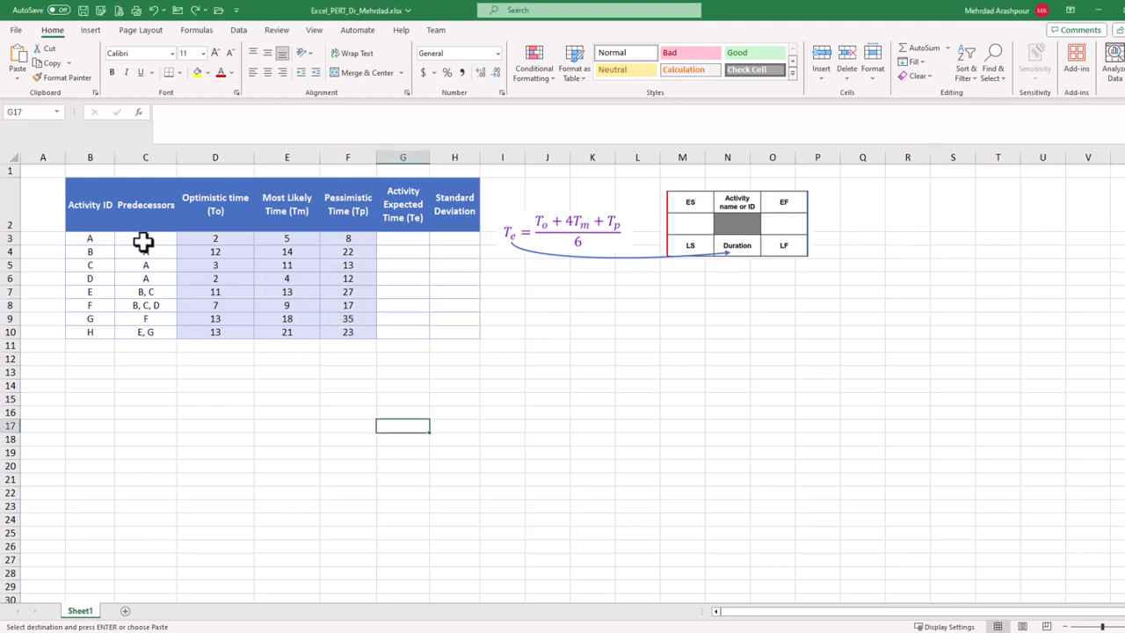
left_click_drag(96, 241, 150, 331)
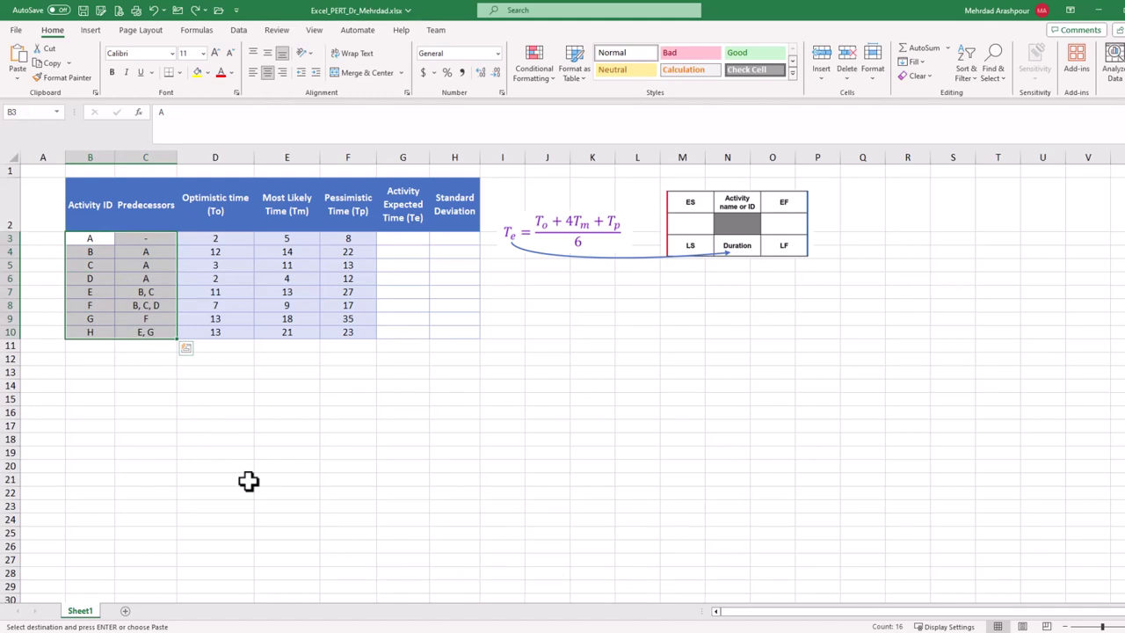
left_click_drag(213, 238, 343, 332)
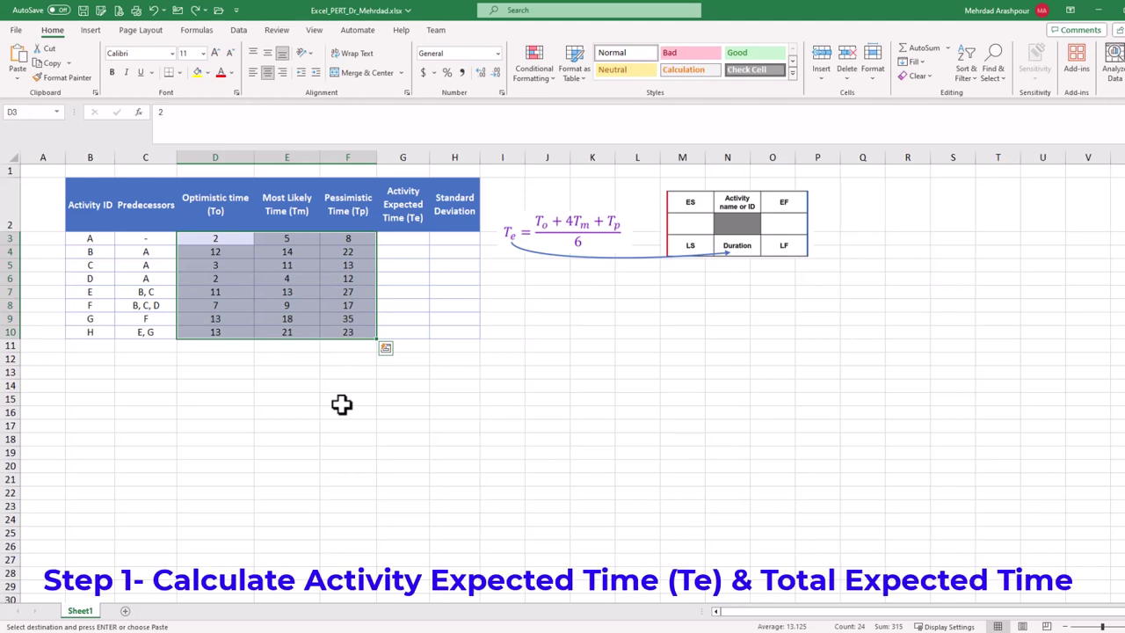
left_click(105, 242)
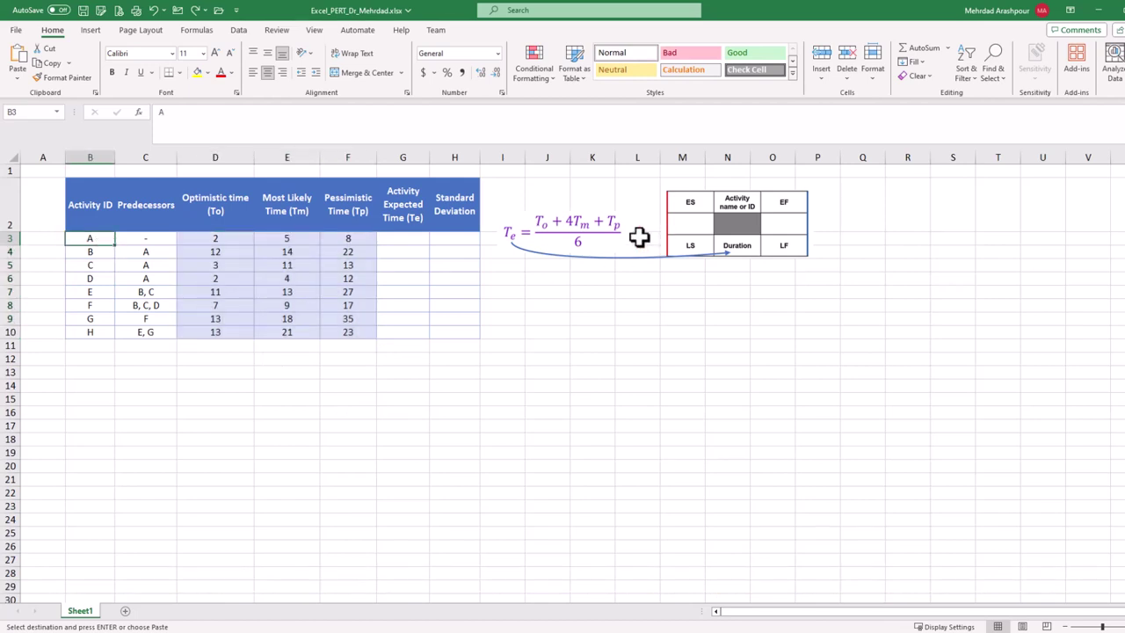
left_click(564, 230)
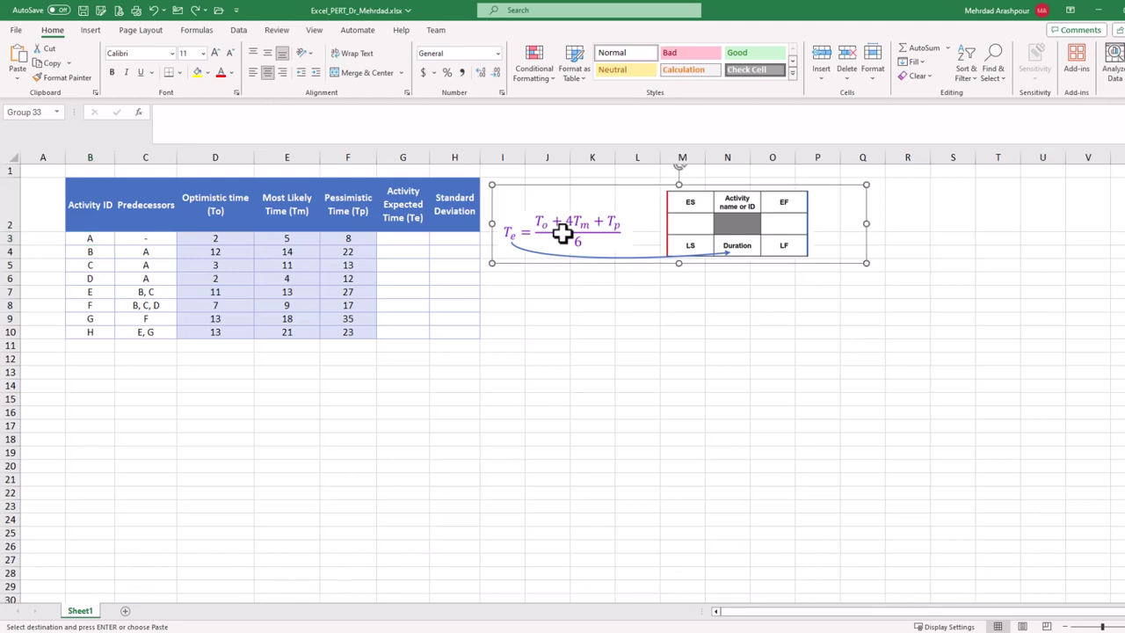
Calculate activity A's expected time in G3 with the formula =(D3+4*E3+F3)/6
left_click(402, 239)
type("=")
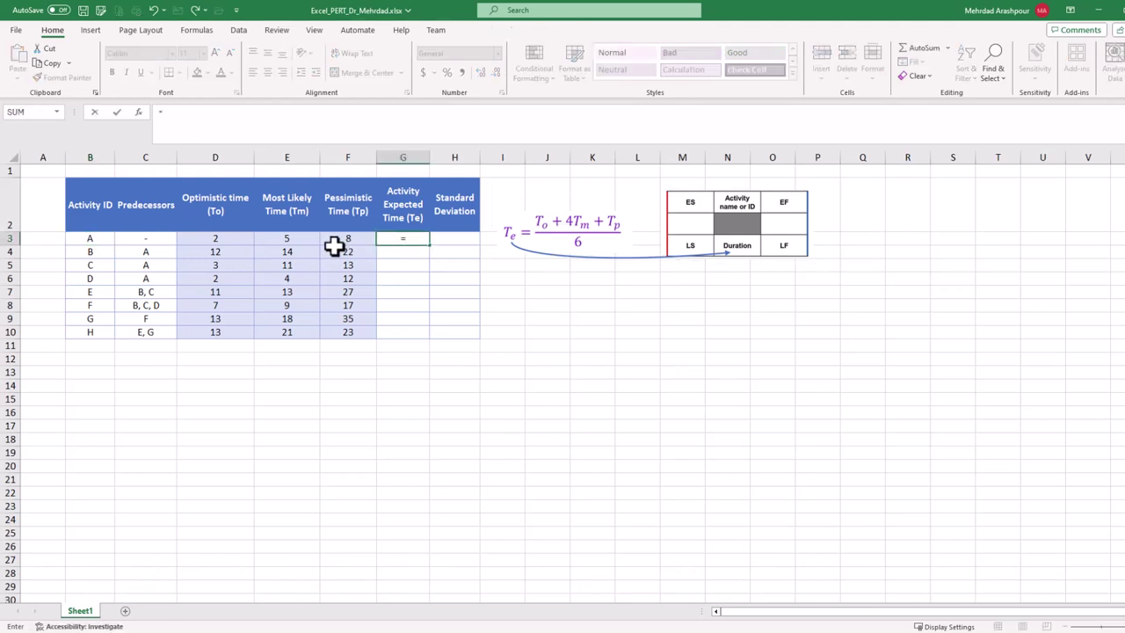
type("(")
left_click(233, 242)
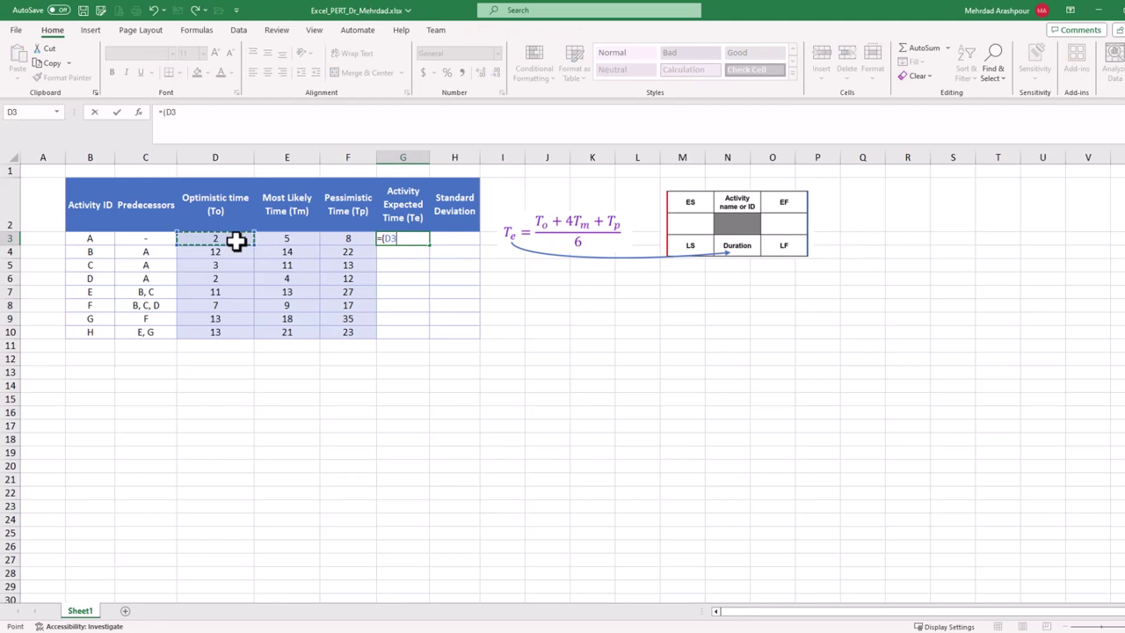
type("+4*")
left_click(279, 241)
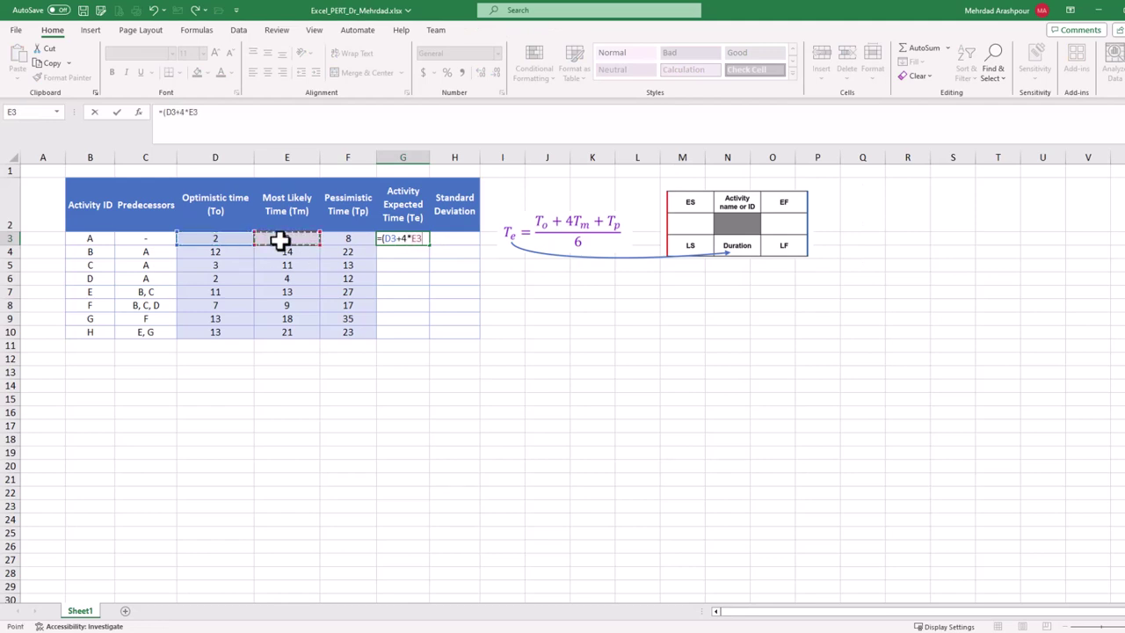
type("+")
left_click(349, 240)
type(")")
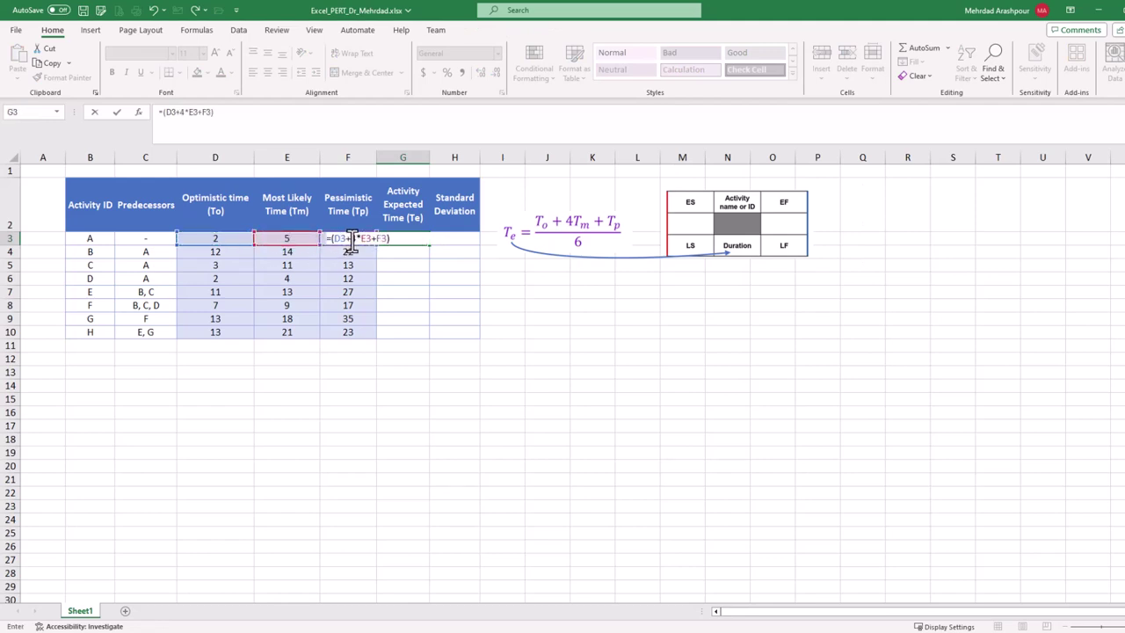
type("/6")
key("Return")
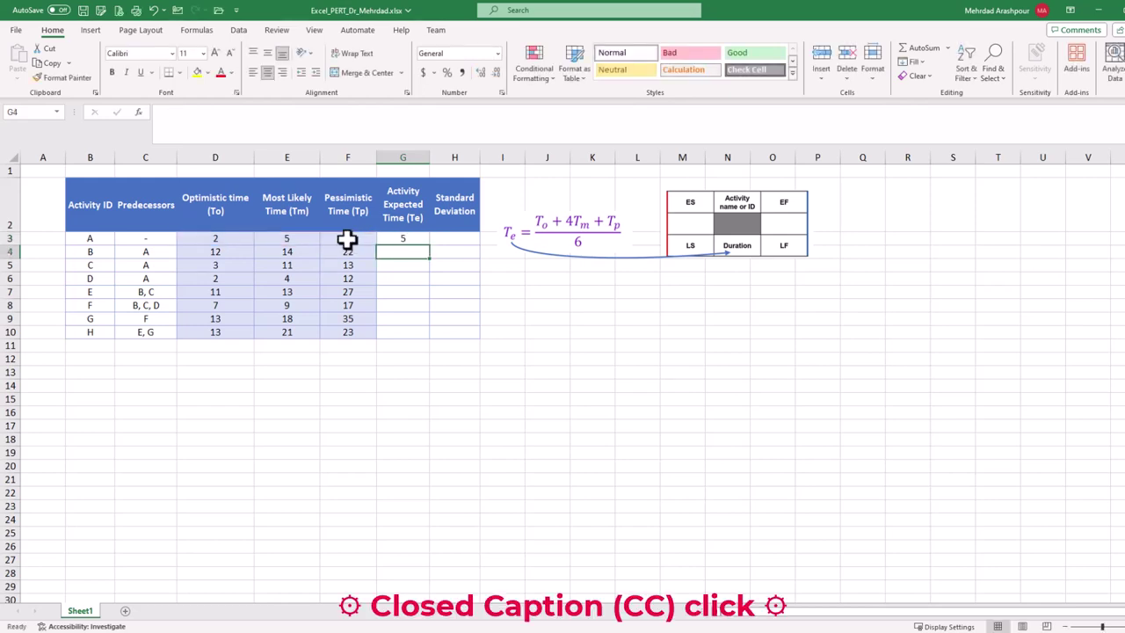
Fill the expected time formula from G3 down through G10 for the remaining activities
left_click(404, 239)
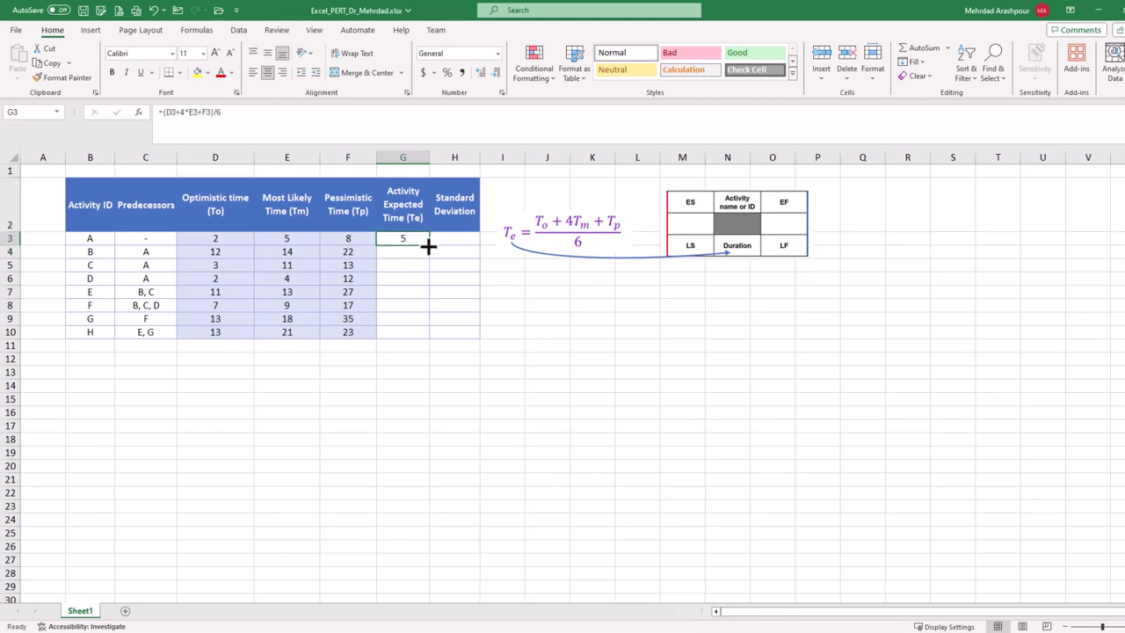
left_click_drag(429, 246, 430, 338)
left_click(481, 381)
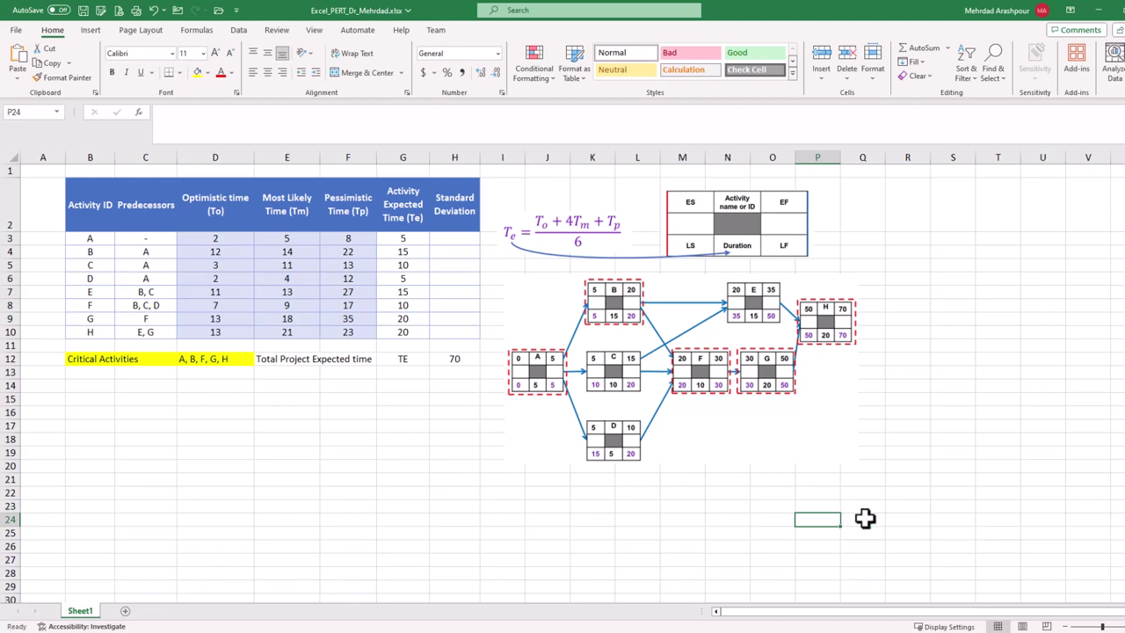
left_click(592, 559)
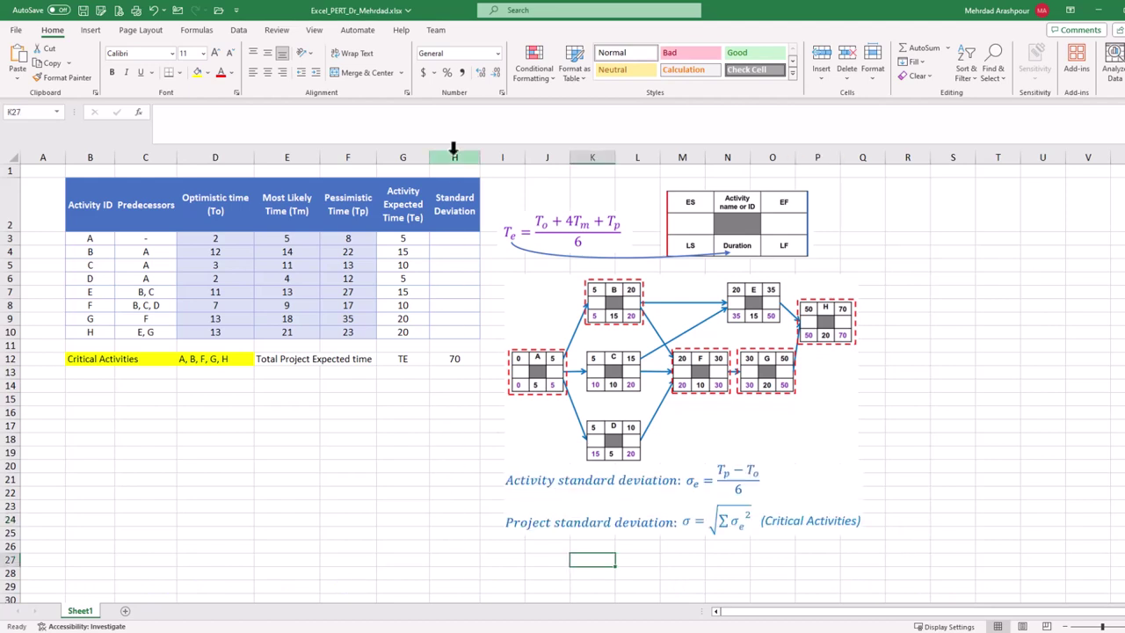
Calculate activity A's standard deviation in H3 with =(F3-D3)/6 and fill the formula down through H10
left_click(450, 238)
type("=(")
left_click(351, 240)
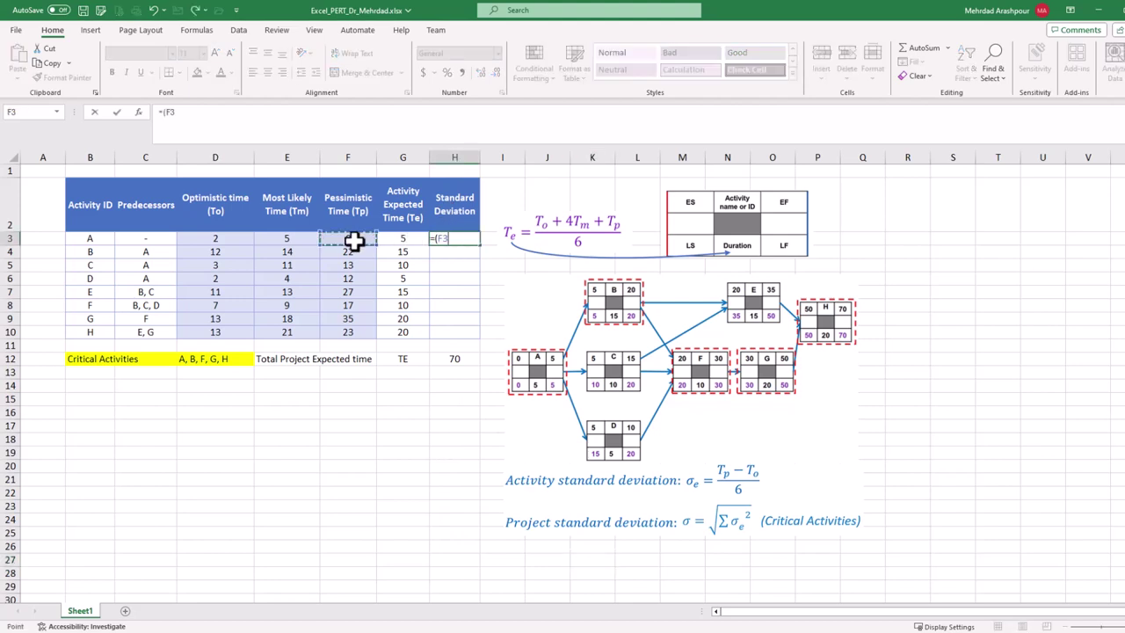
type("-")
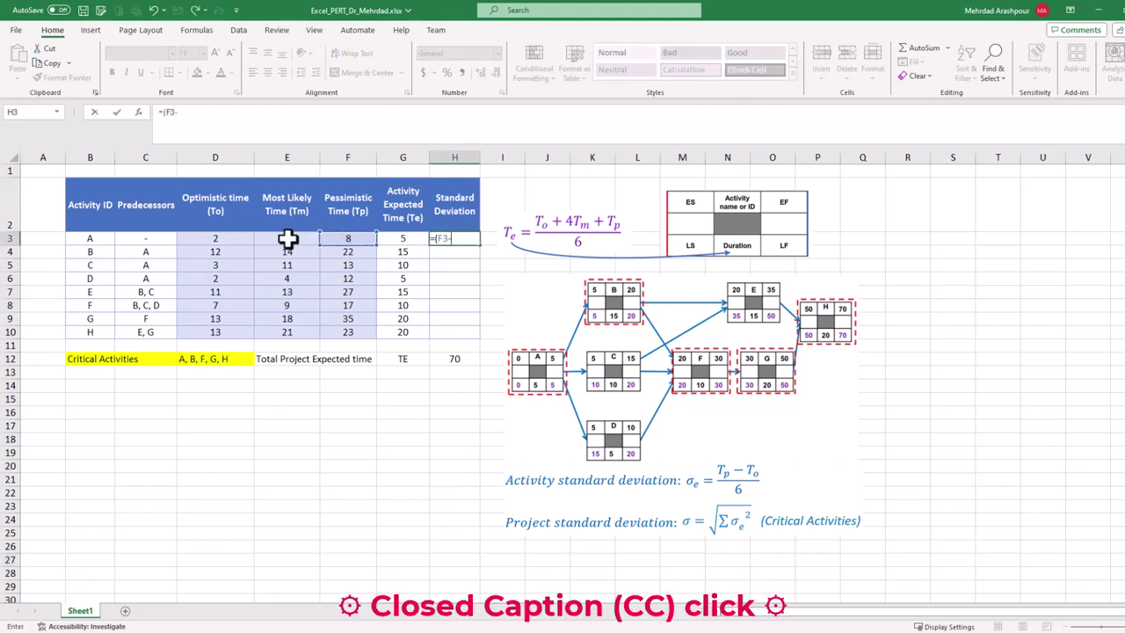
left_click(233, 237)
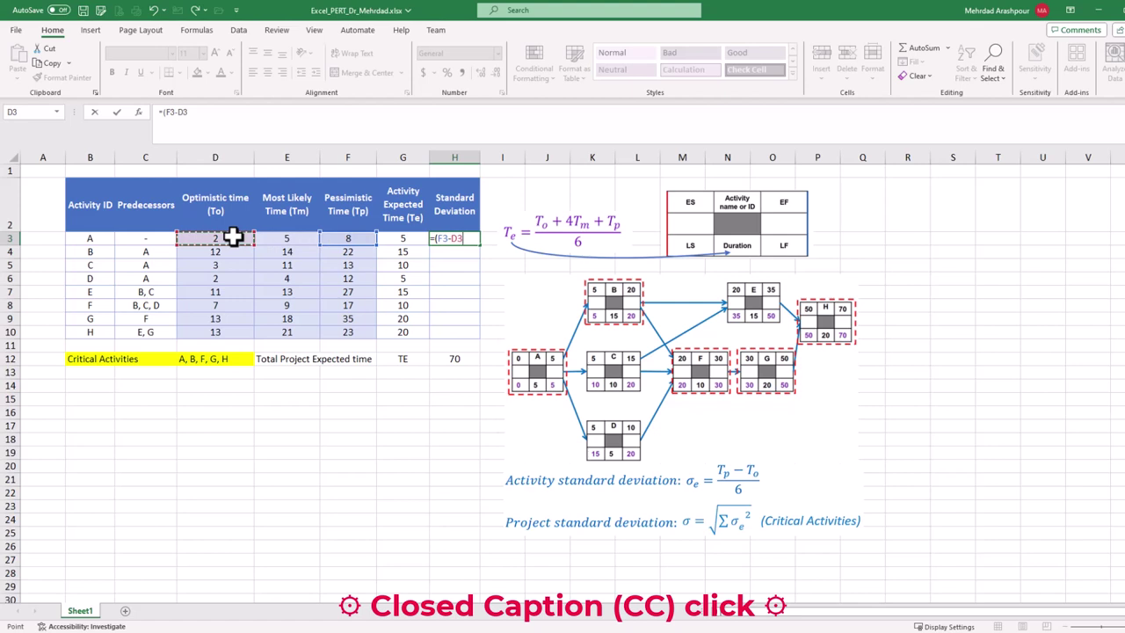
type(")/6")
key("ctrl+Return")
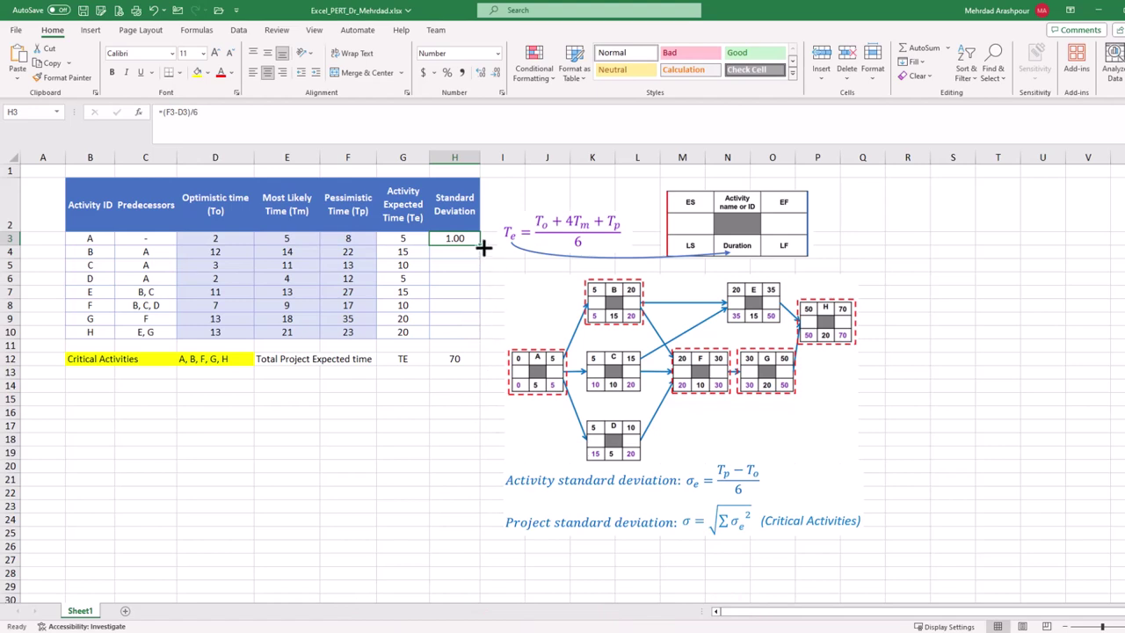
left_click_drag(480, 245, 472, 341)
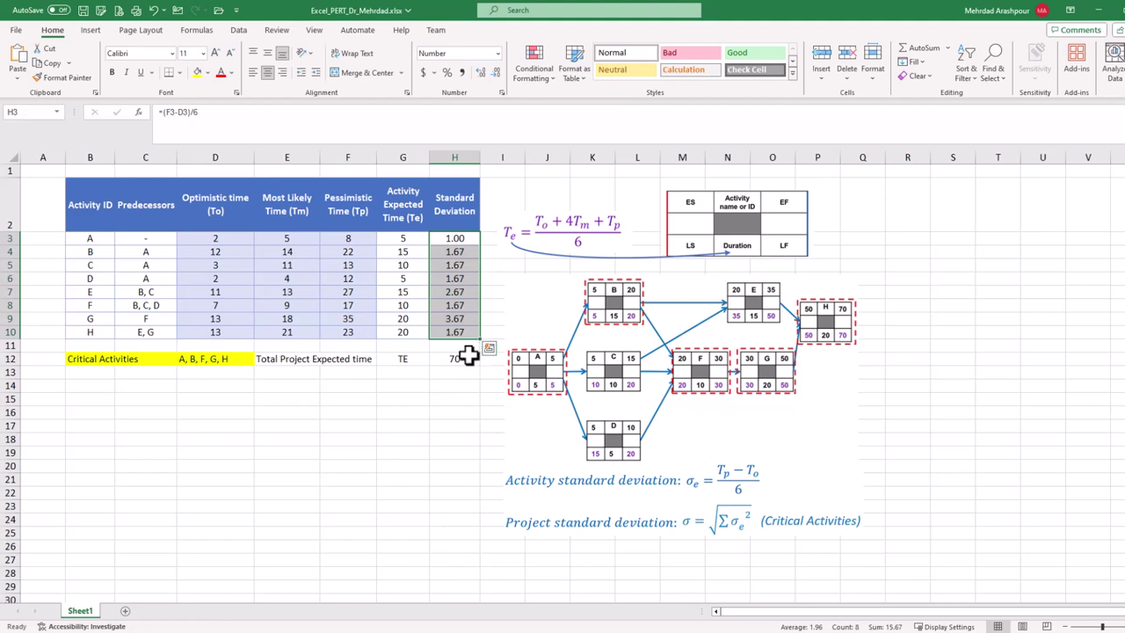
left_click(472, 444)
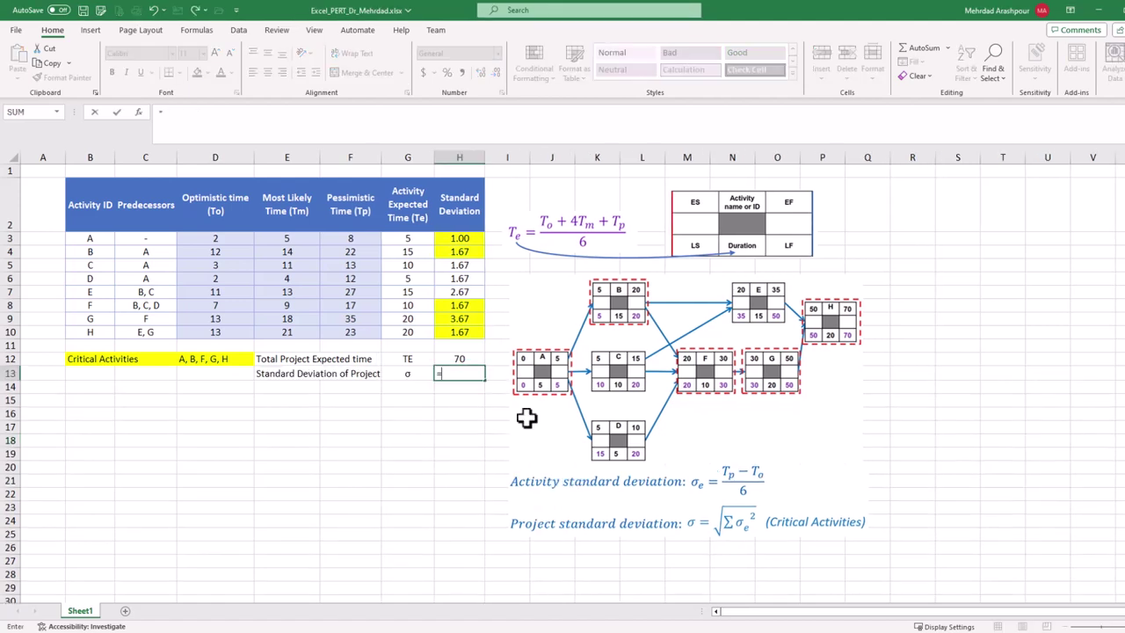
Calculate the project's standard deviation in H13 from the critical activities with =SQRT(H3^2+H4^2+H8^2+H9^2+H10^2)
type("=sq")
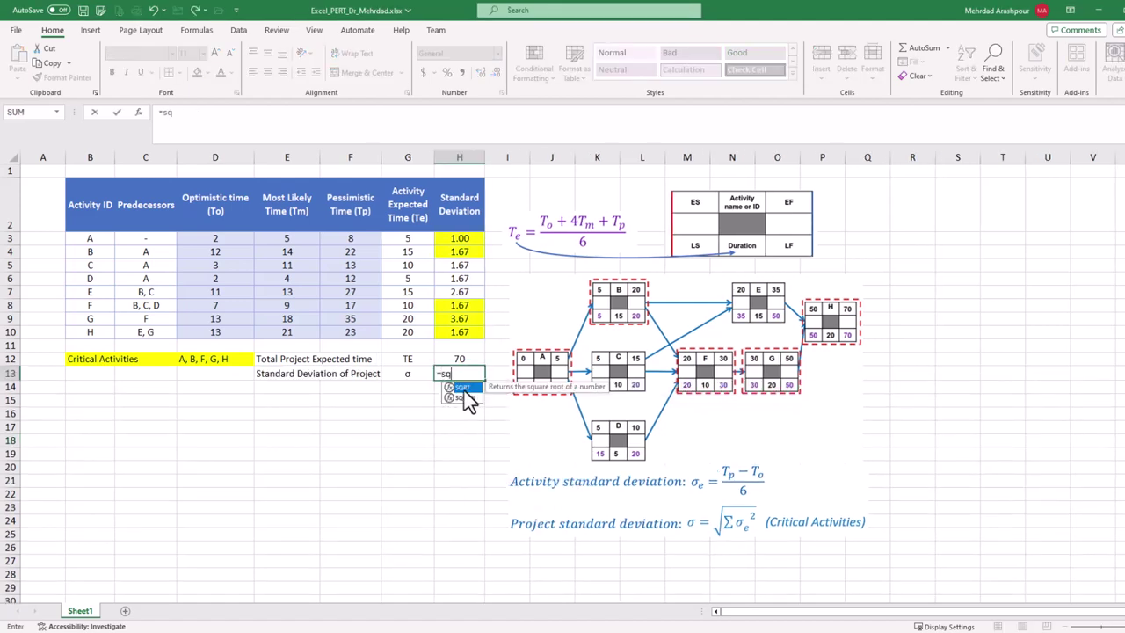
key("Tab")
left_click(472, 236)
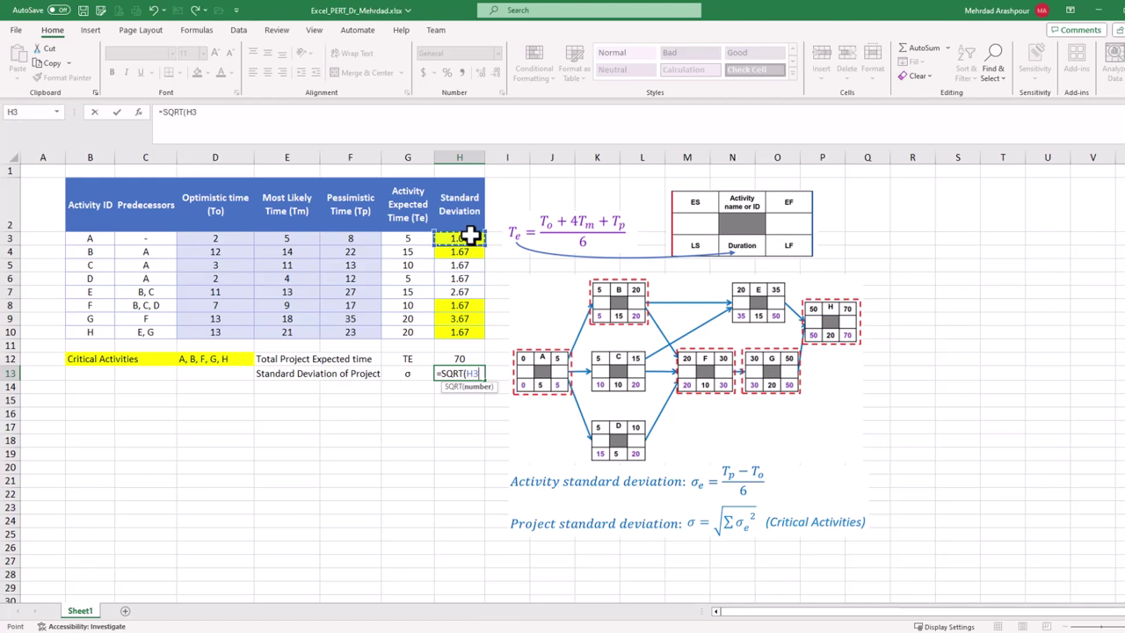
type("^2+")
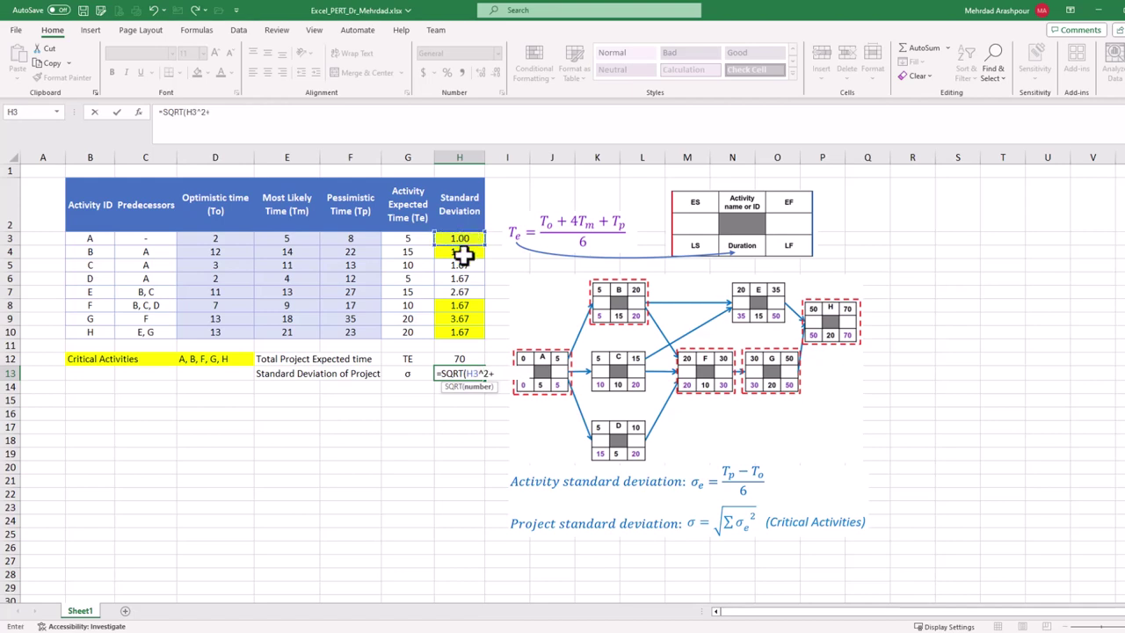
left_click(463, 253)
type("^2+")
left_click(461, 306)
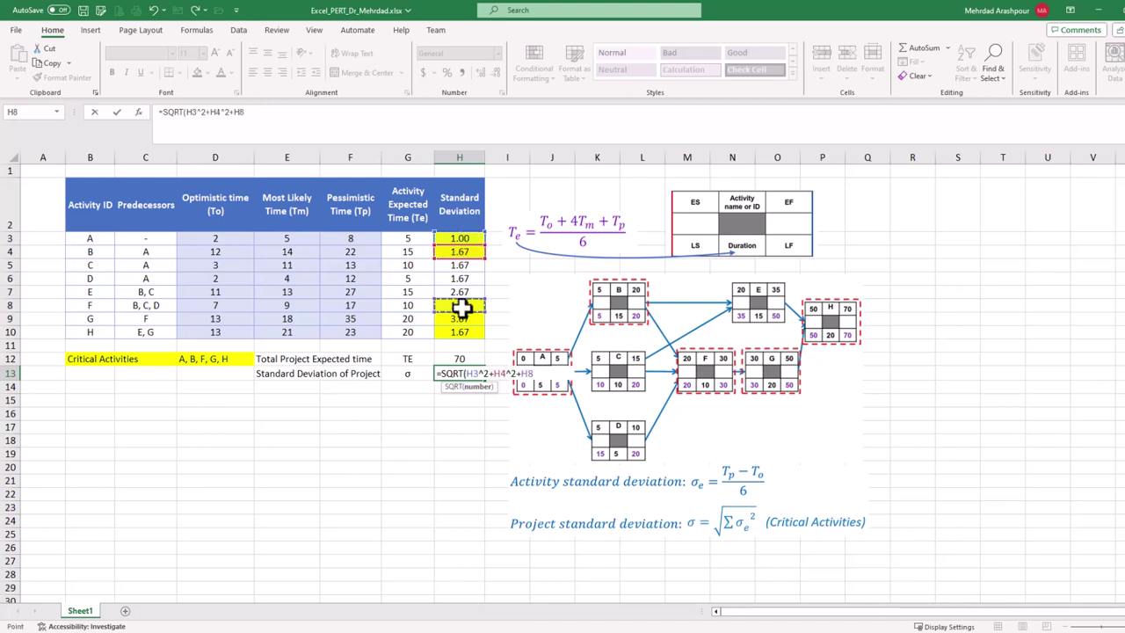
type("^2+")
left_click(466, 319)
type("^2+")
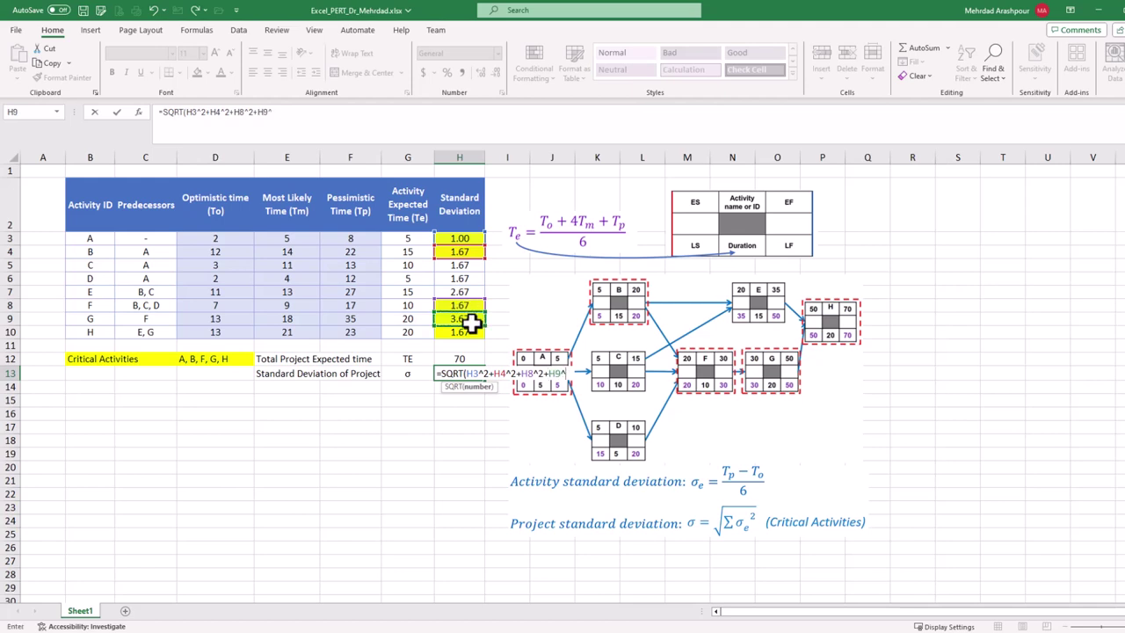
left_click(470, 332)
type("^")
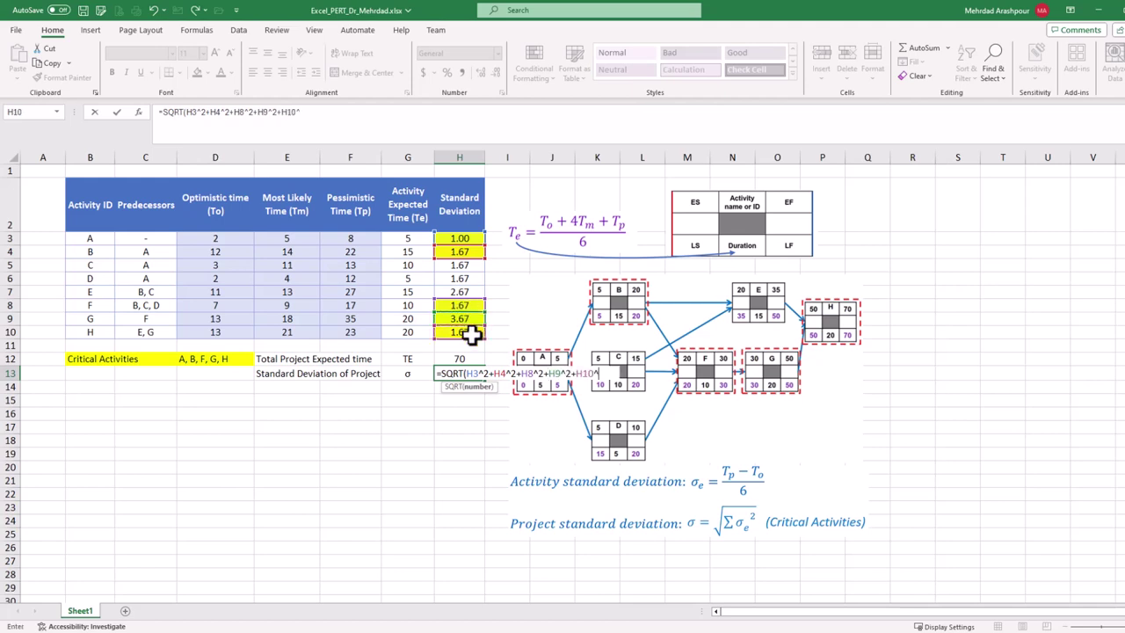
type("2)")
key("ctrl+Return")
left_click(450, 523)
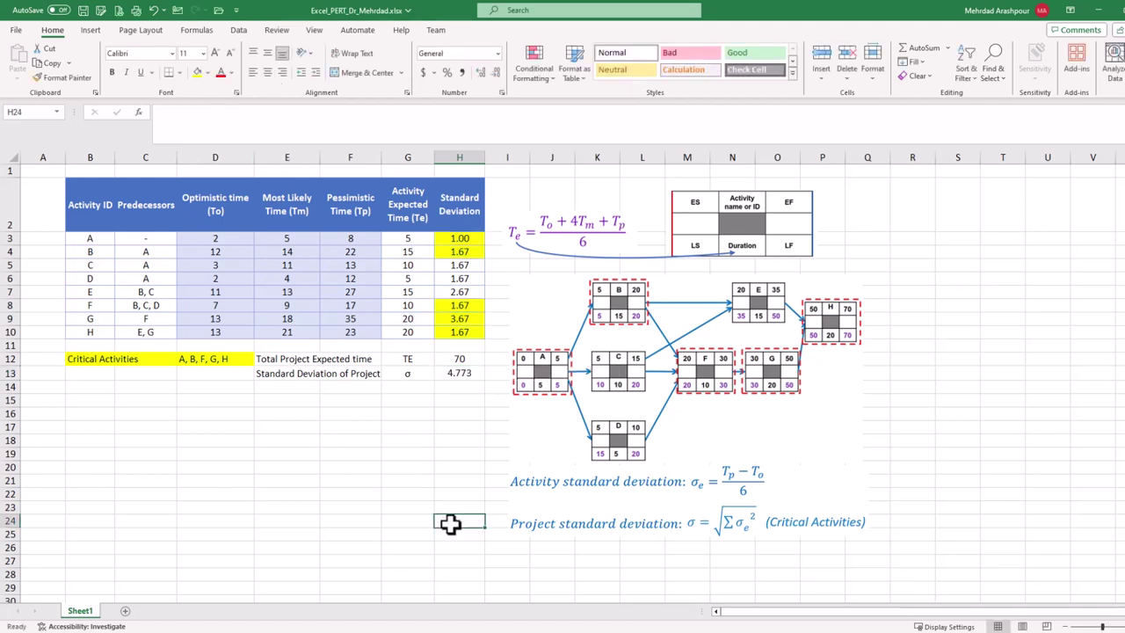
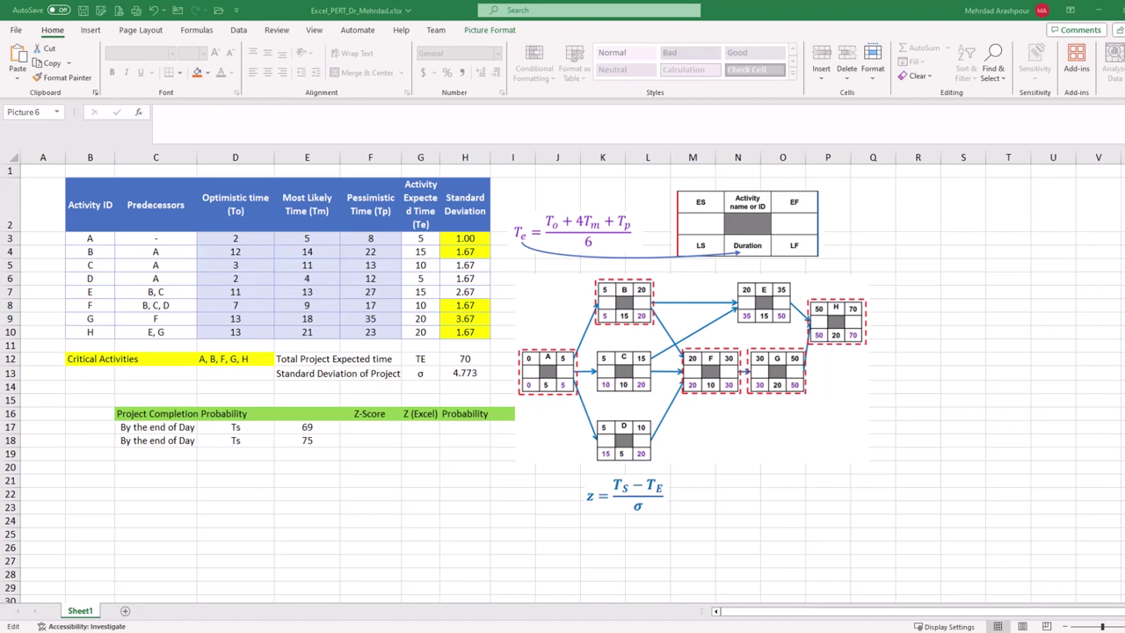
Calculate the day 69 Z-score in F17 with =(E17-$H$12)/$H$13 and fill the formula down to F18
left_click(365, 426)
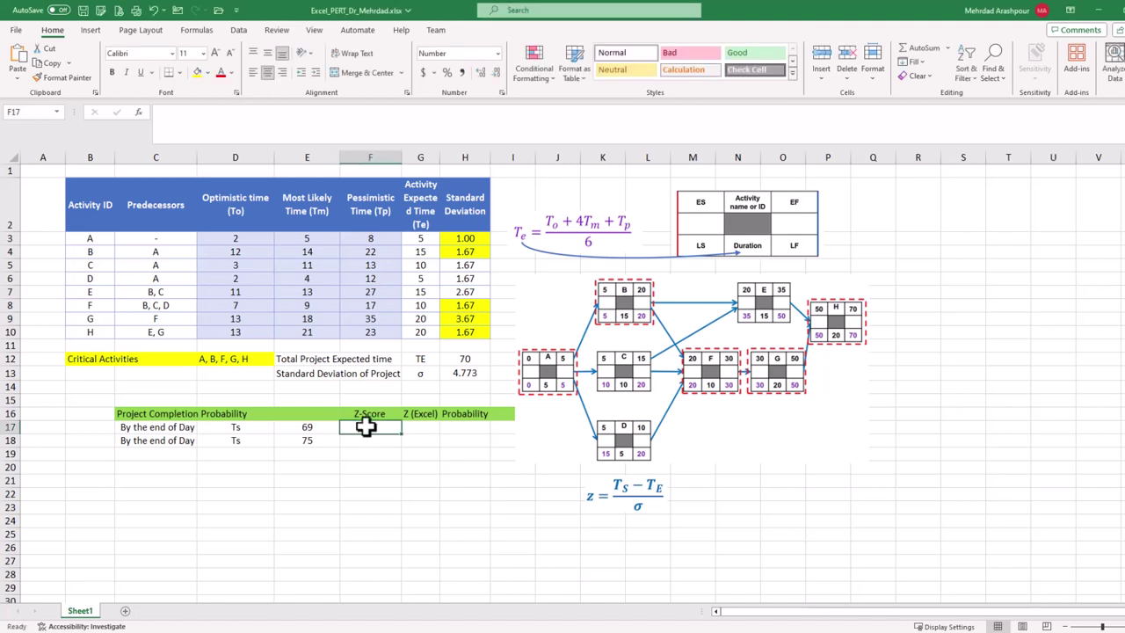
type("=")
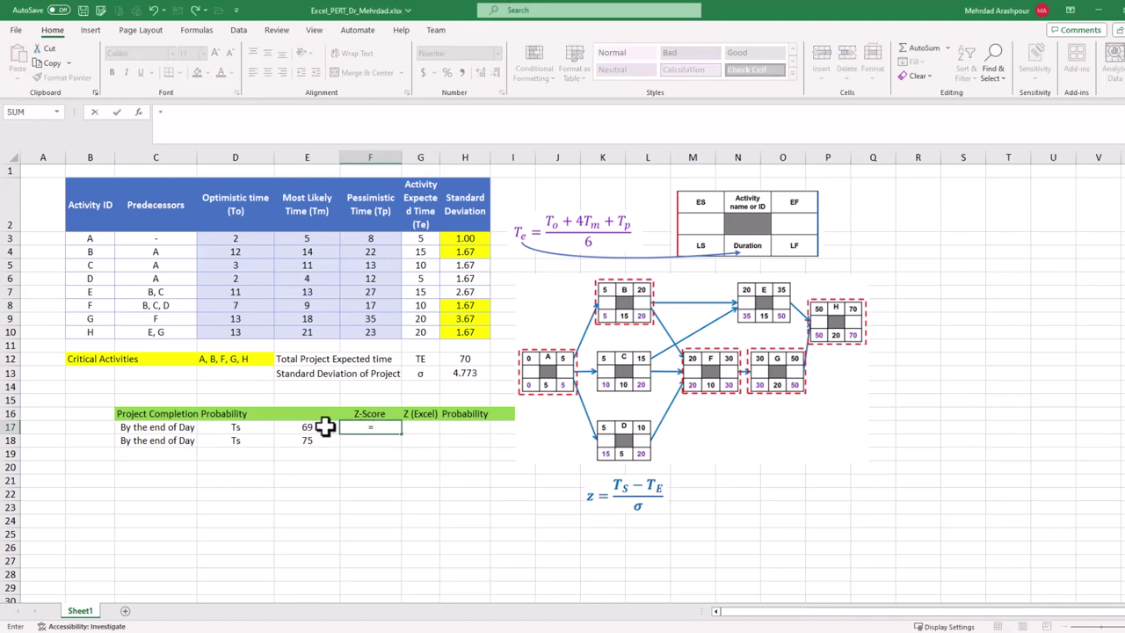
type("(")
left_click(326, 427)
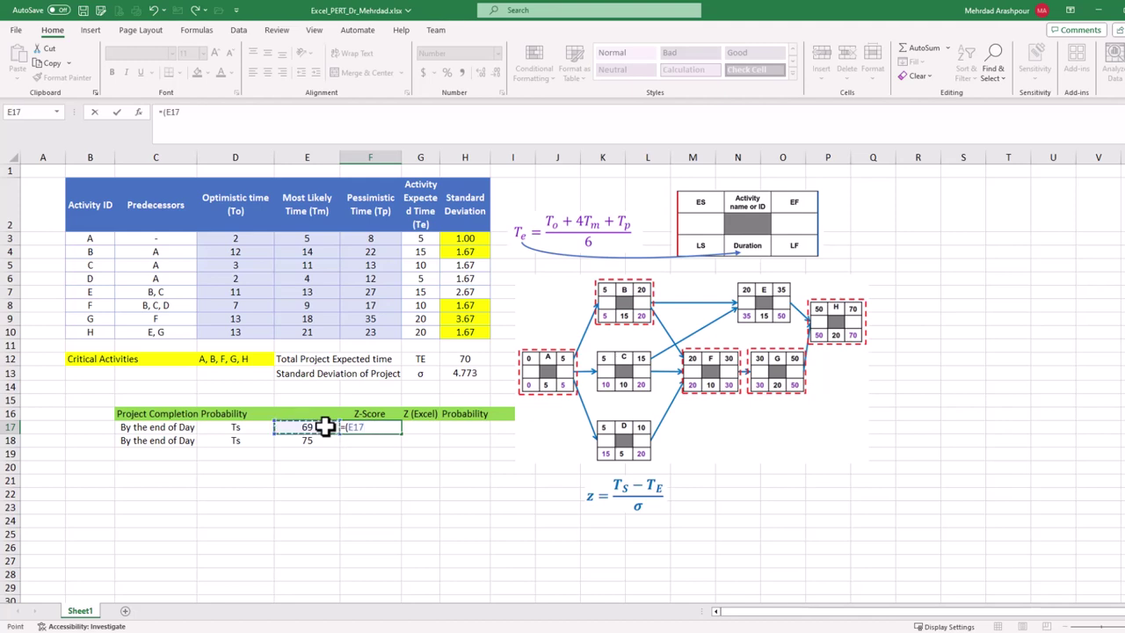
type("-")
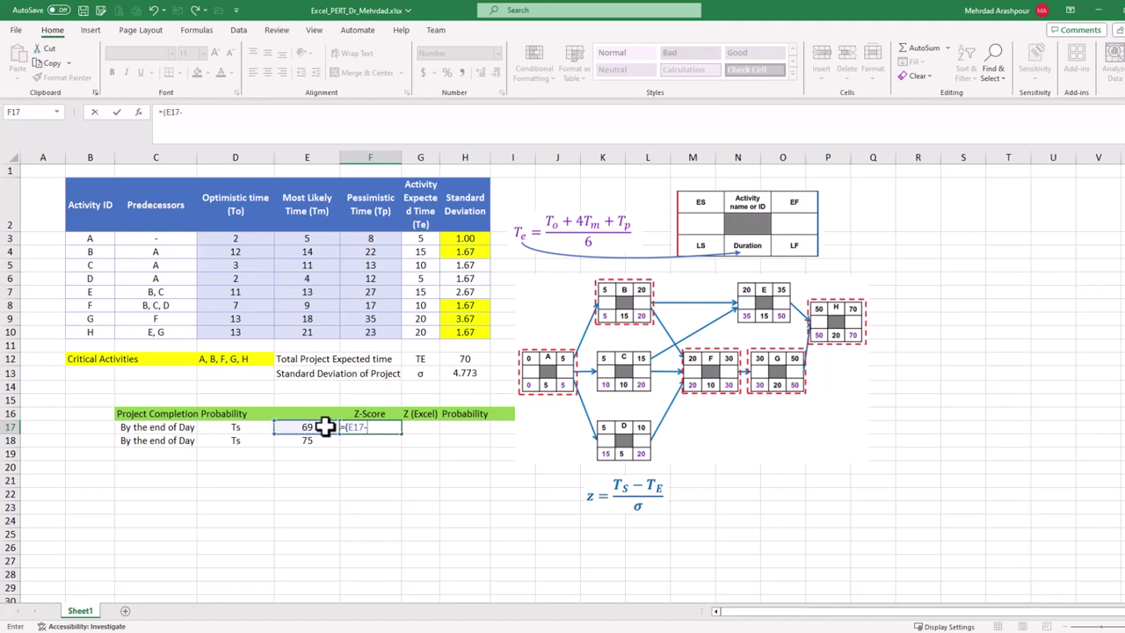
left_click(483, 360)
key("F4")
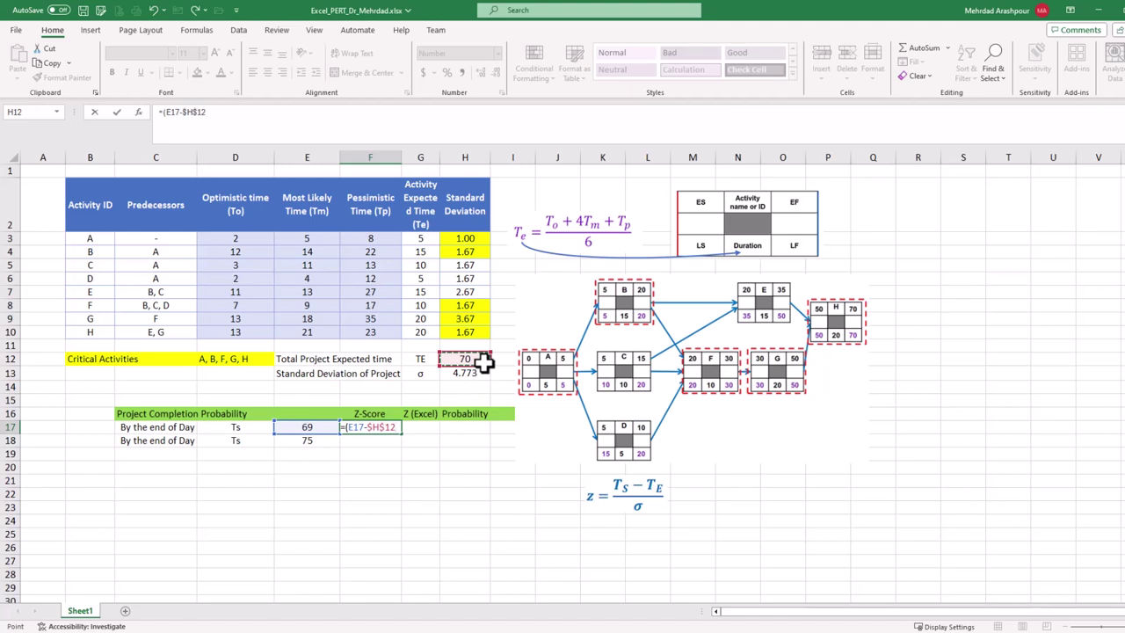
type(")/")
left_click(465, 371)
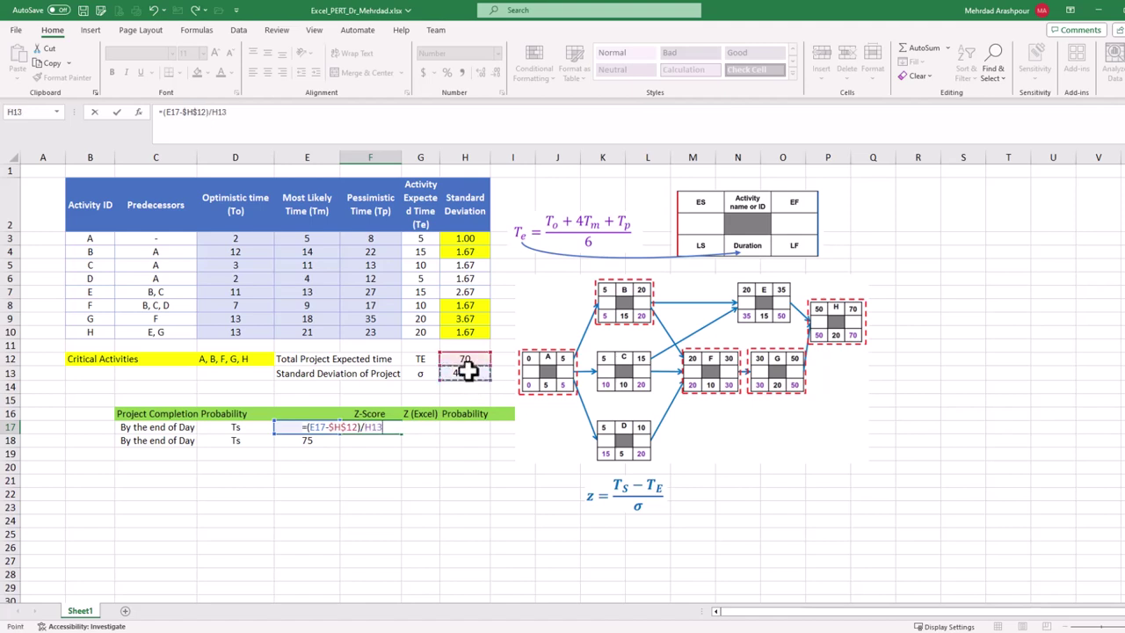
key("F4")
key("ctrl+Return")
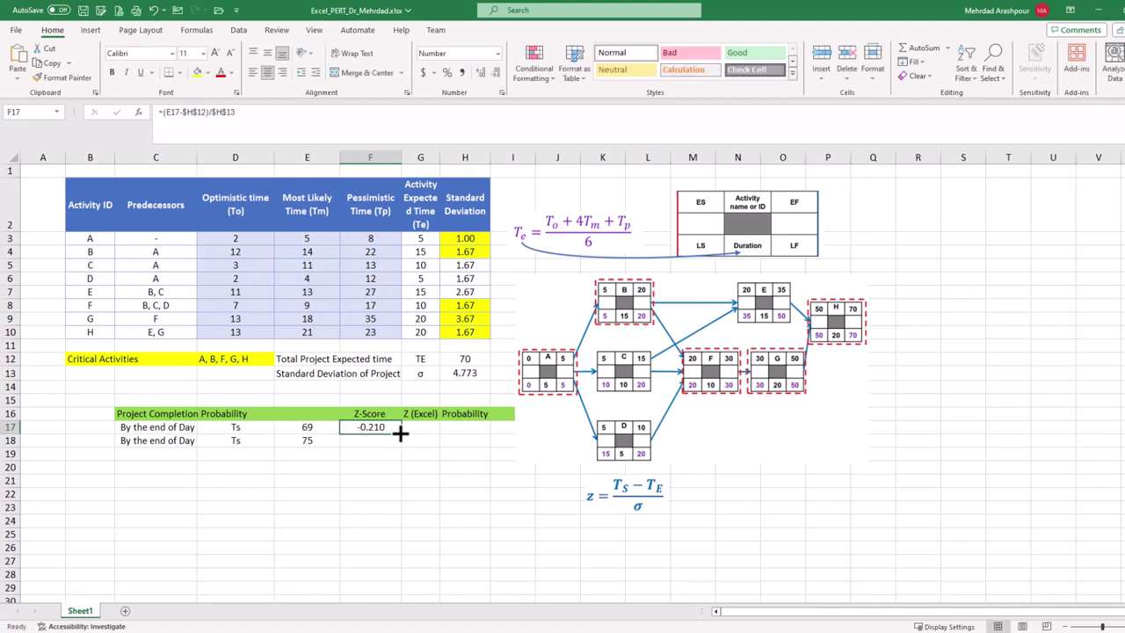
double_click(401, 436)
Calculate the day 69 Z-score with Excel's standardize function in G17, using =STANDARDIZE(E17,$H$12,$H$13)
left_click(422, 426)
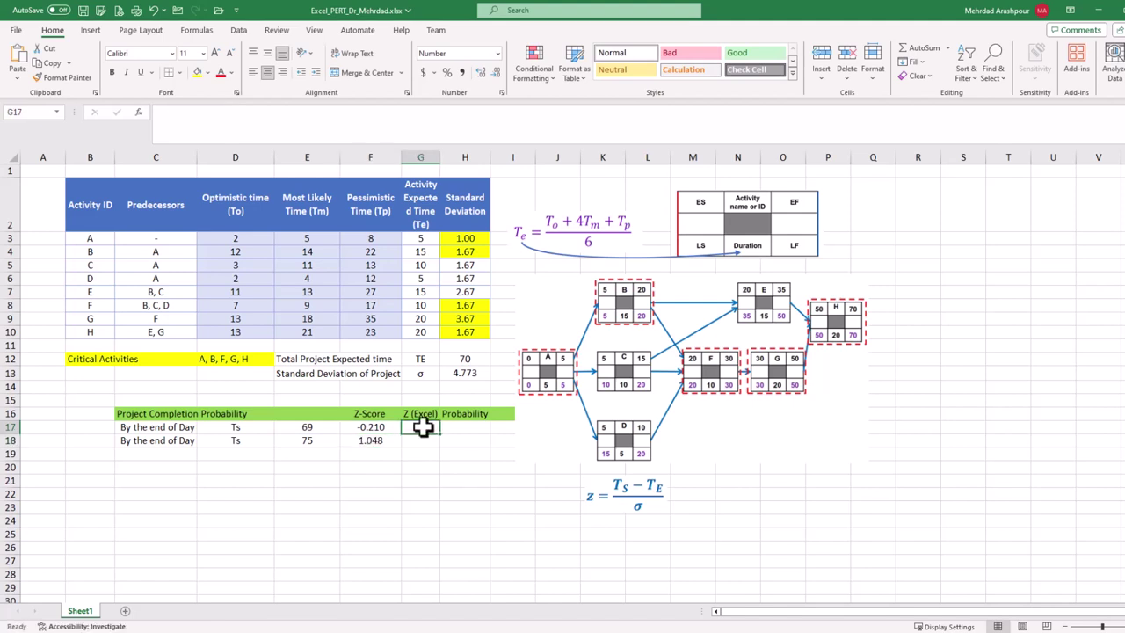
type("=stand")
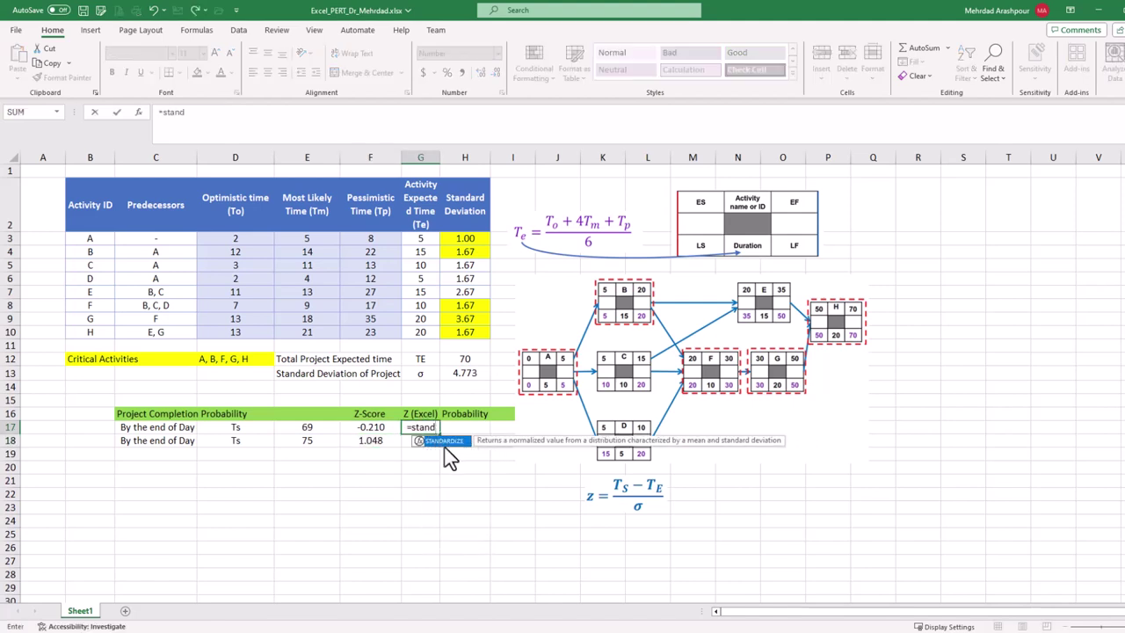
double_click(450, 443)
left_click(314, 427)
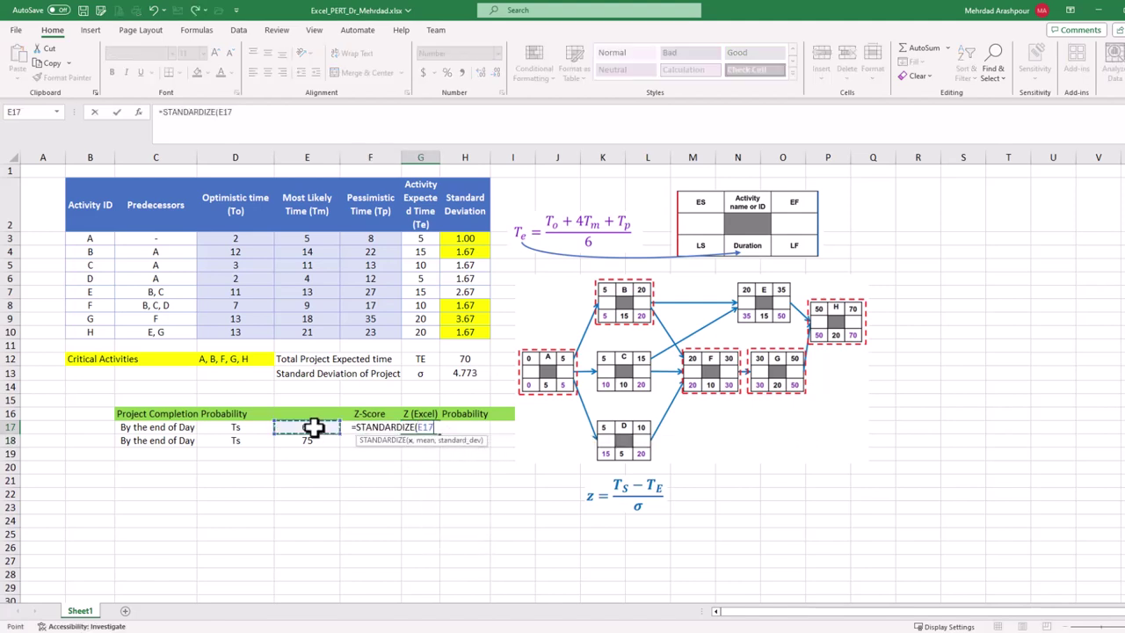
type(",")
left_click(463, 358)
key("F4")
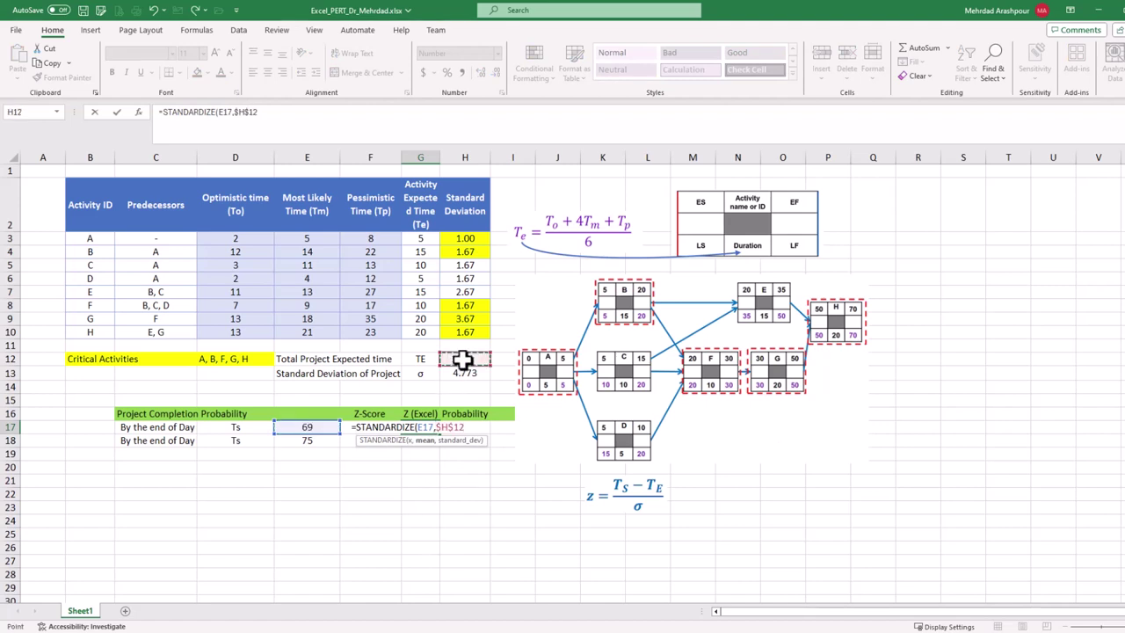
type(",")
left_click(468, 373)
key("F4")
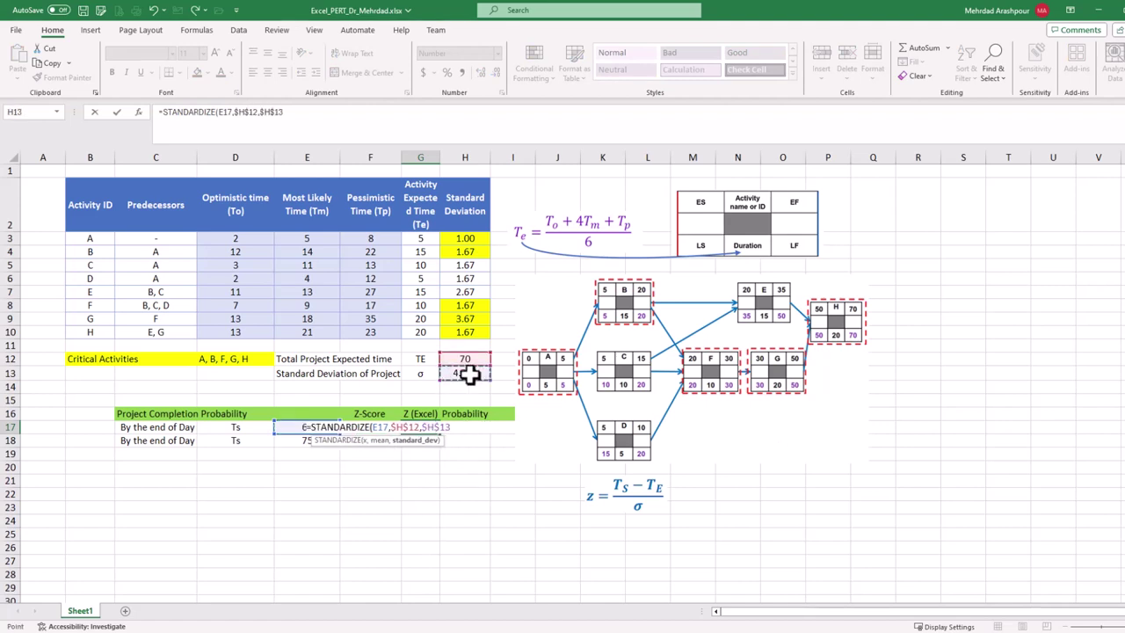
type(")")
key("Return")
Fill the STANDARDIZE formula from G17 down to G18 for day 75
left_click(433, 428)
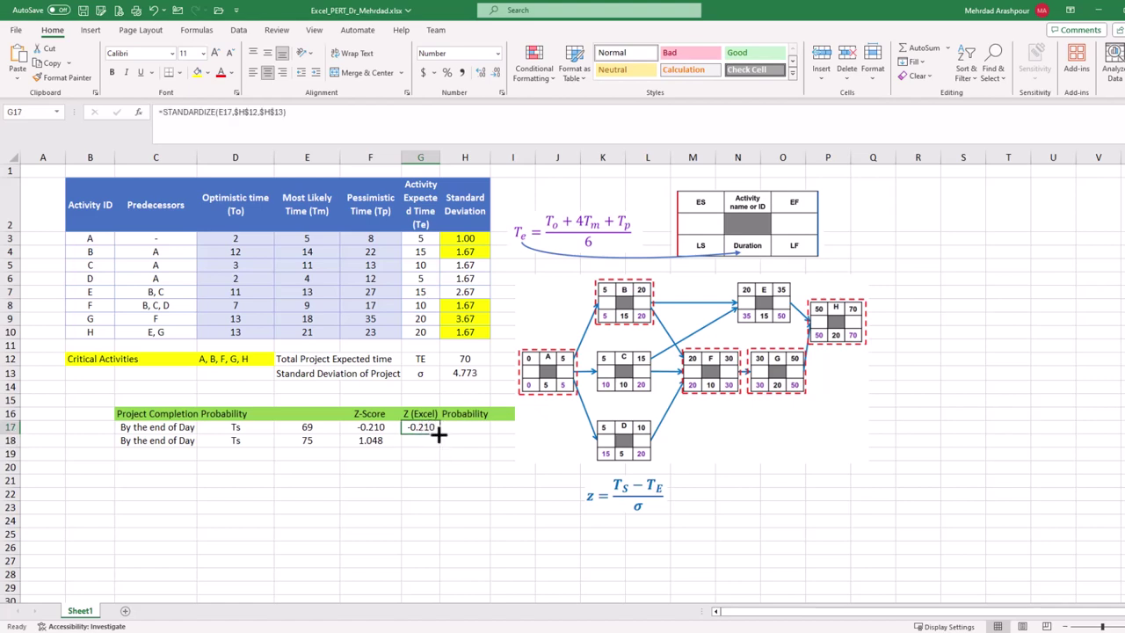
left_click_drag(440, 433, 440, 452)
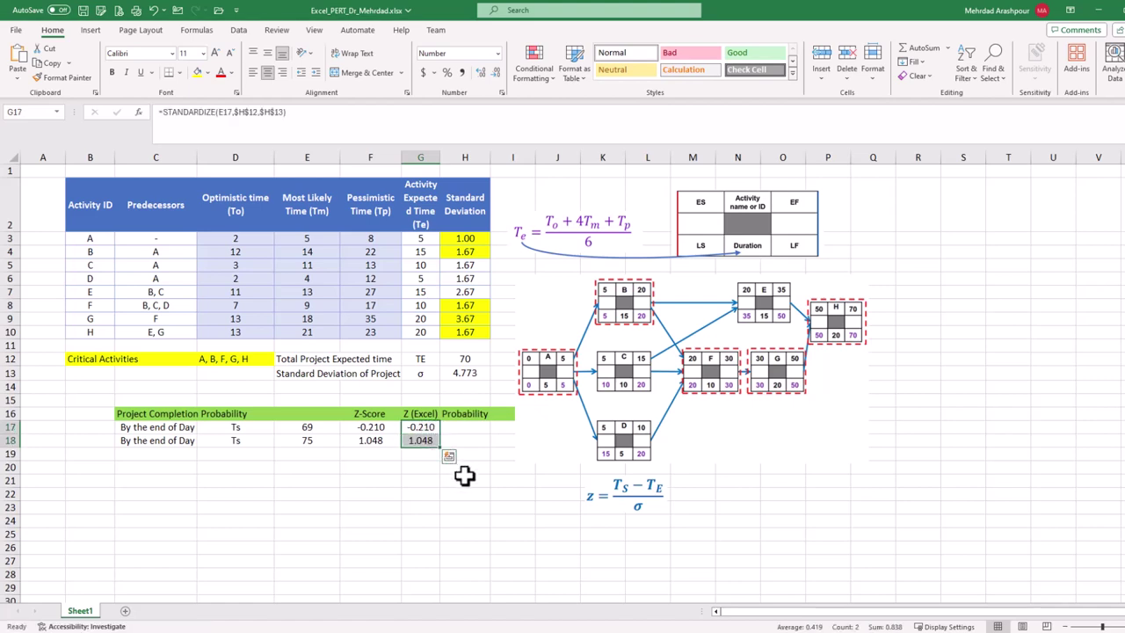
left_click(464, 479)
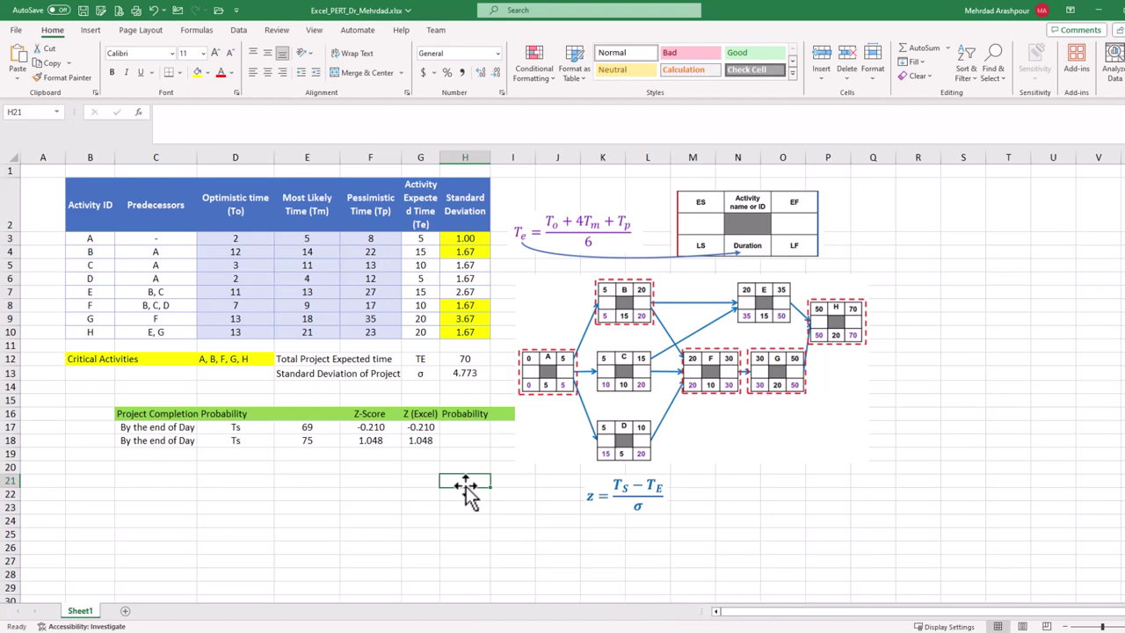
Calculate the probability of completing the project by day 69 in H17 with =NORM.S.DIST(F17,TRUE)
key("Up")
key("Up")
key("Up")
key("Up")
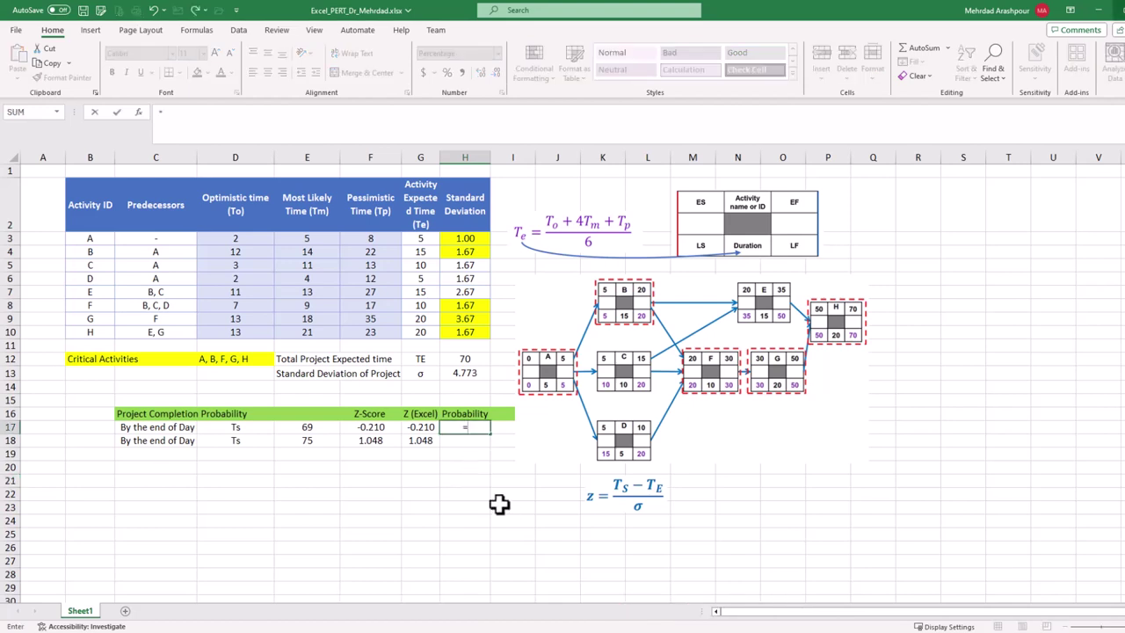
type("=norm.s")
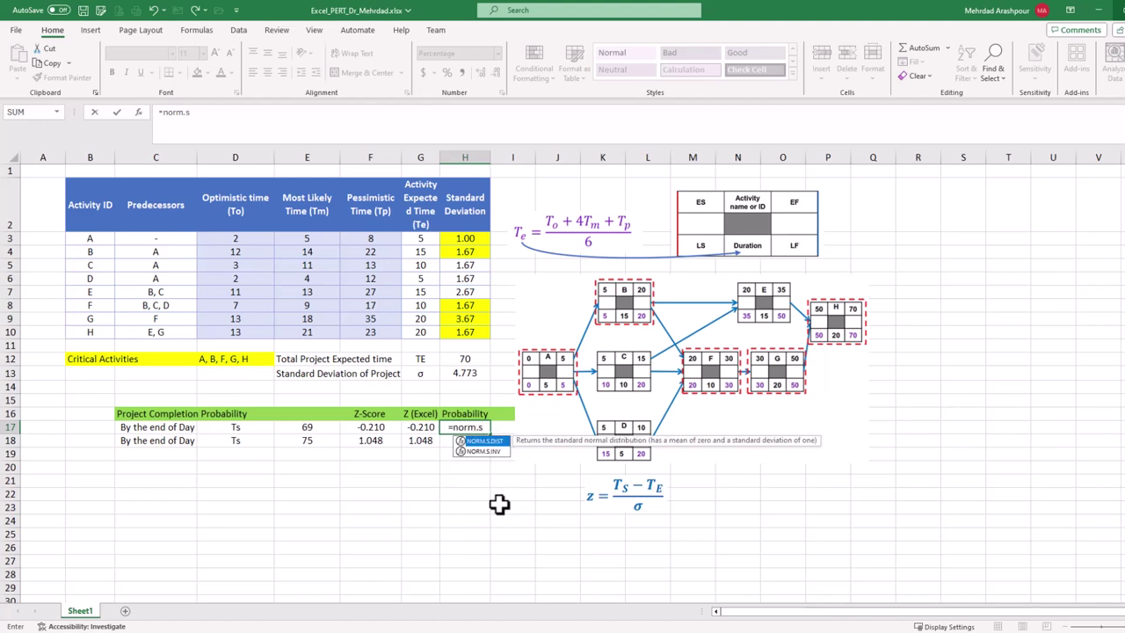
double_click(501, 461)
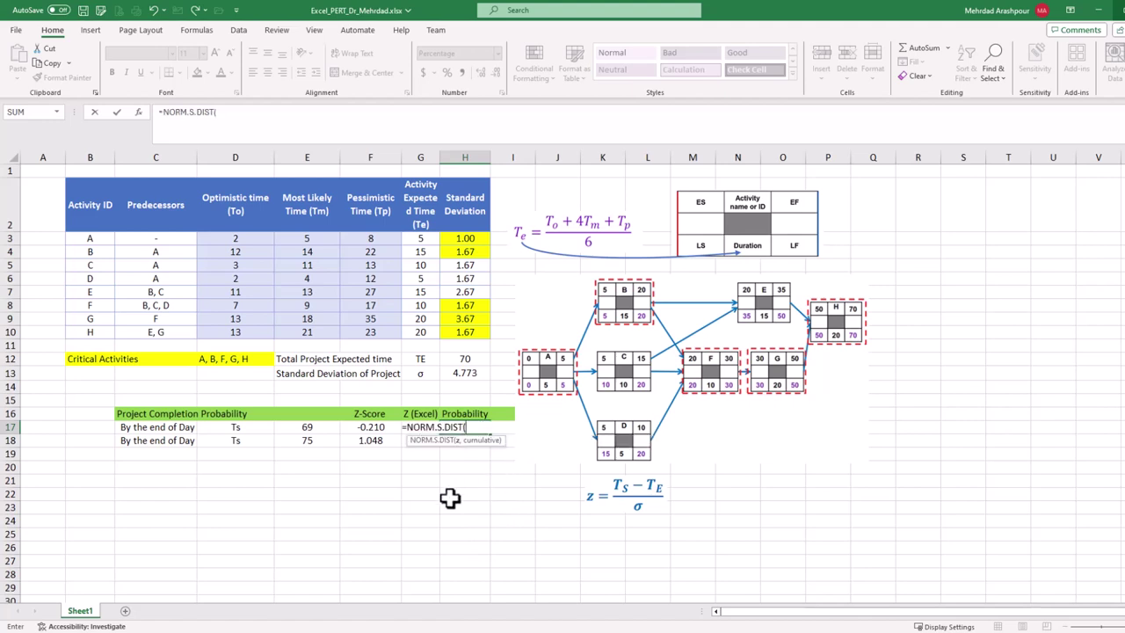
left_click(370, 427)
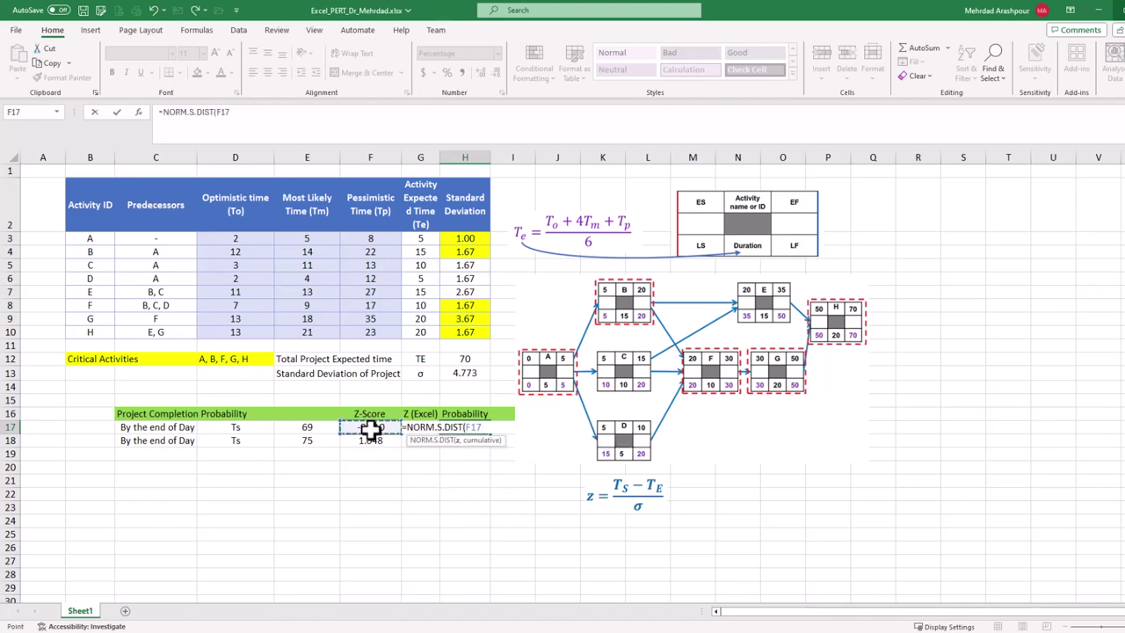
type(",true")
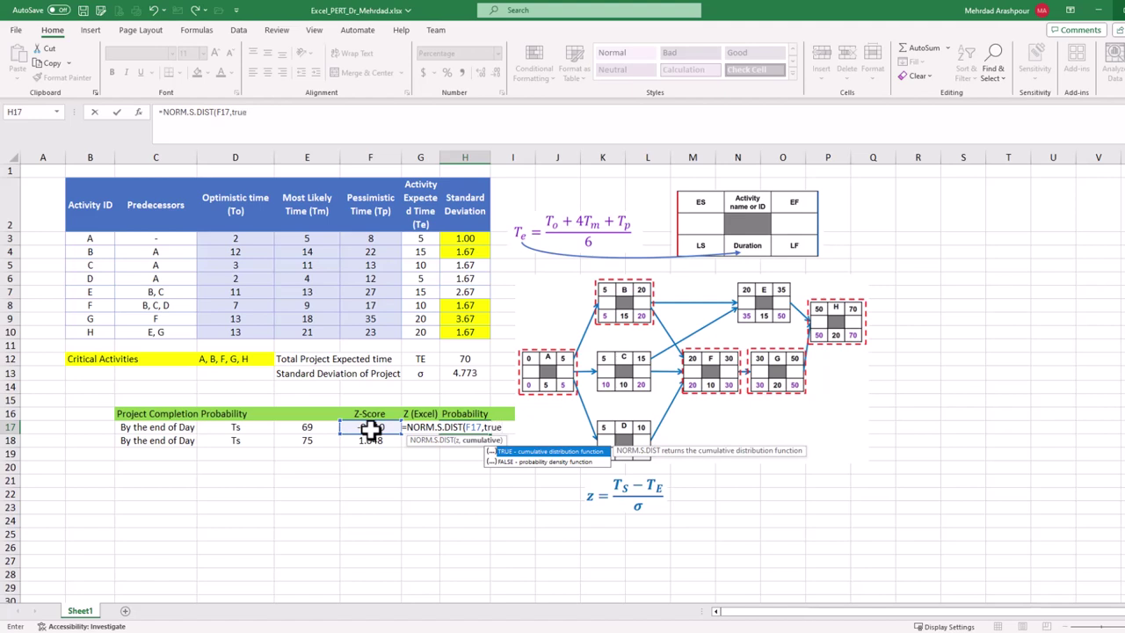
key("Return")
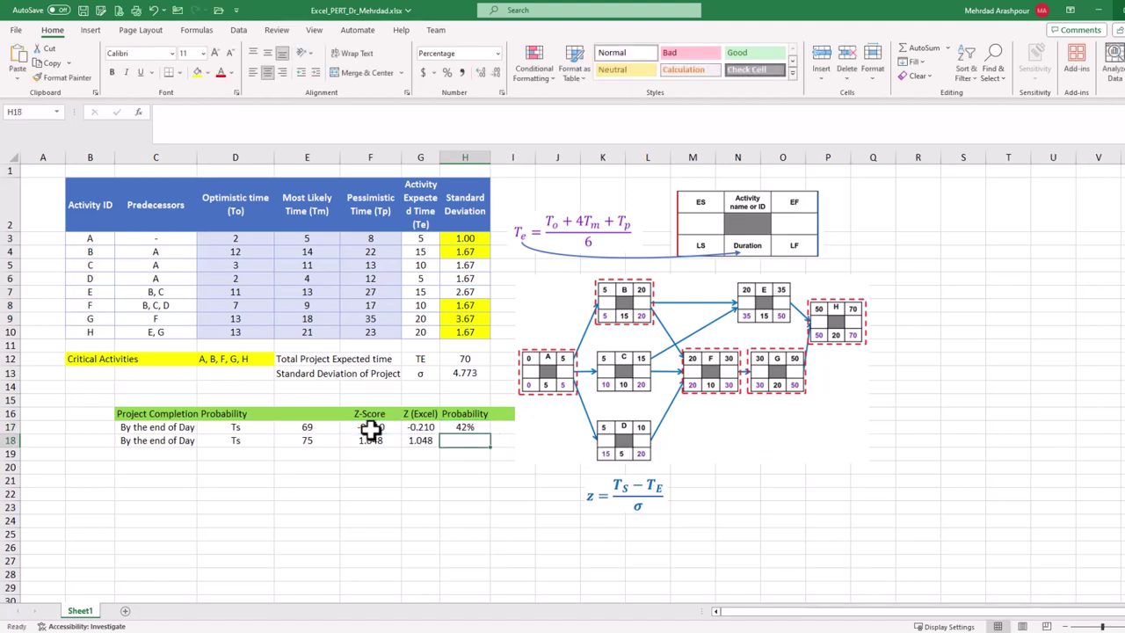
Fill the probability formula from H17 down to H18 for day 75
left_click(470, 427)
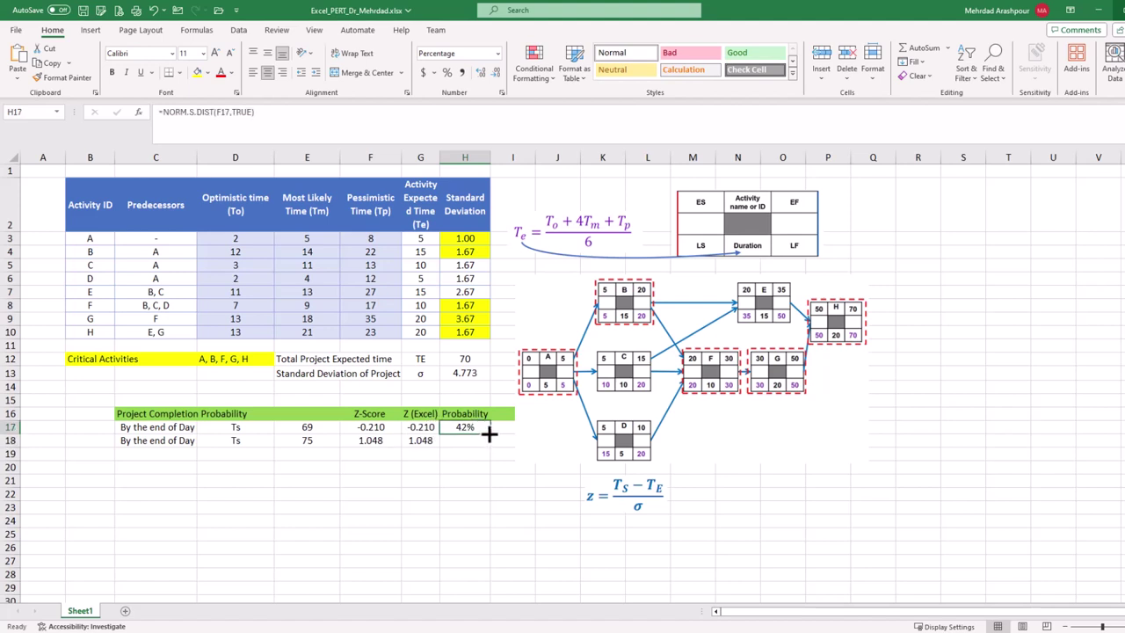
left_click_drag(489, 433, 485, 451)
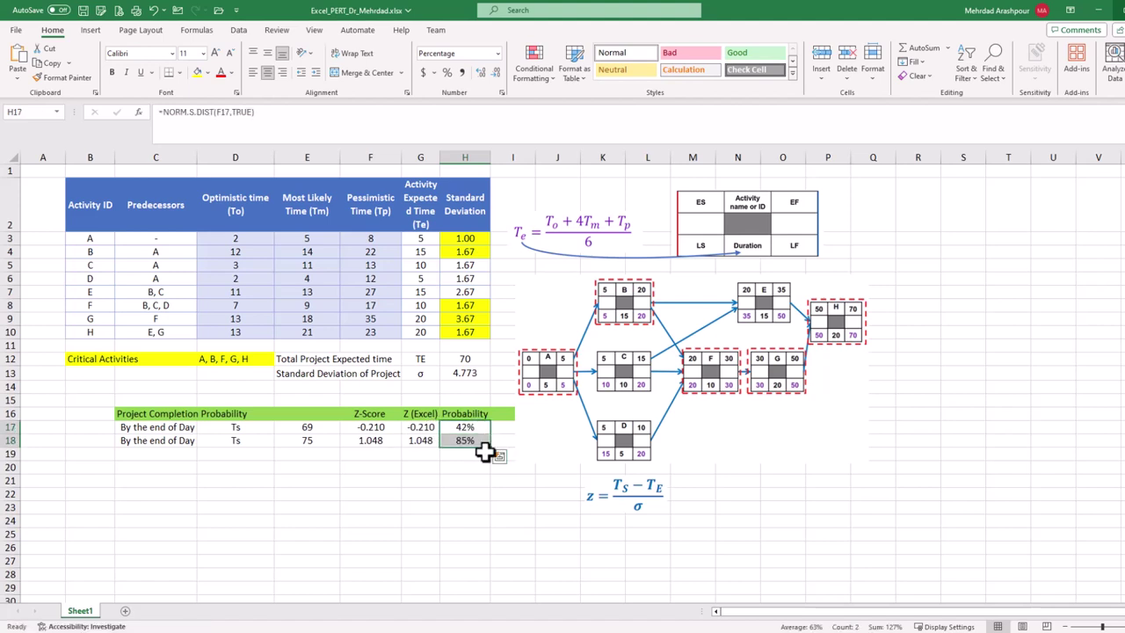
left_click(484, 452)
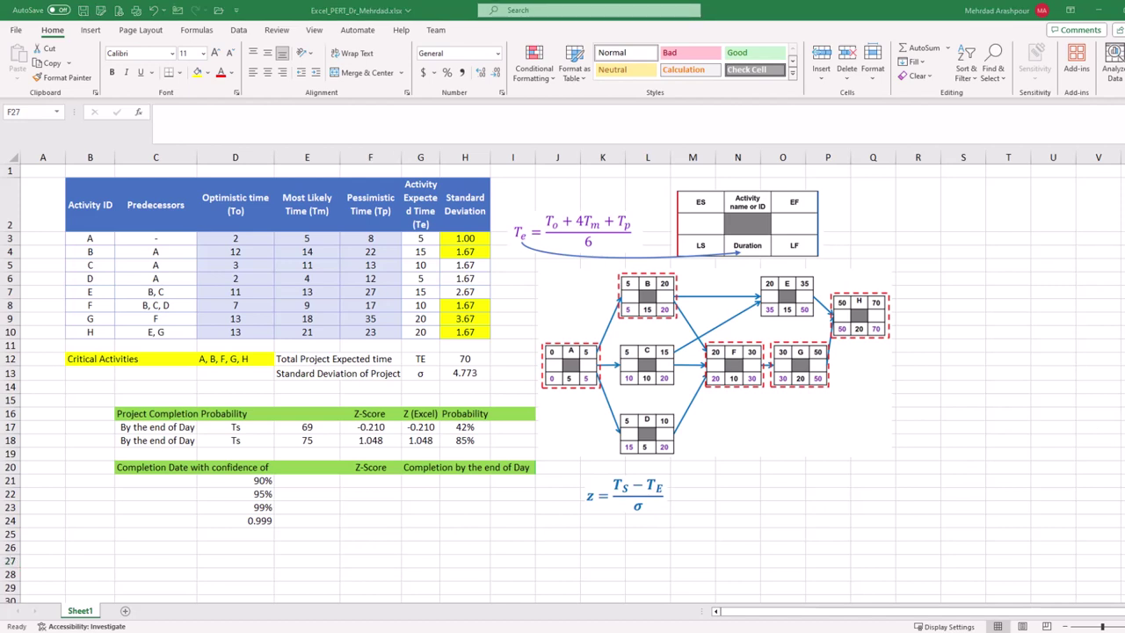
Calculate the Z-score for 90% confidence in F21 with =NORM.S.INV(D21) and fill the formula down to F24
left_click(369, 479)
type("=norm")
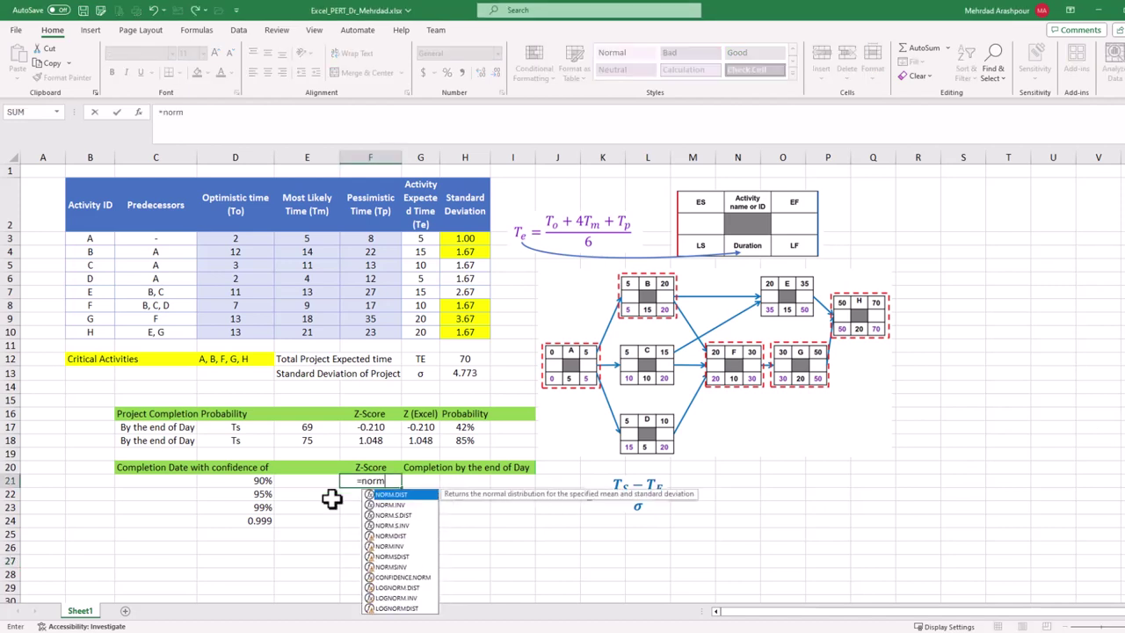
double_click(395, 525)
left_click(262, 481)
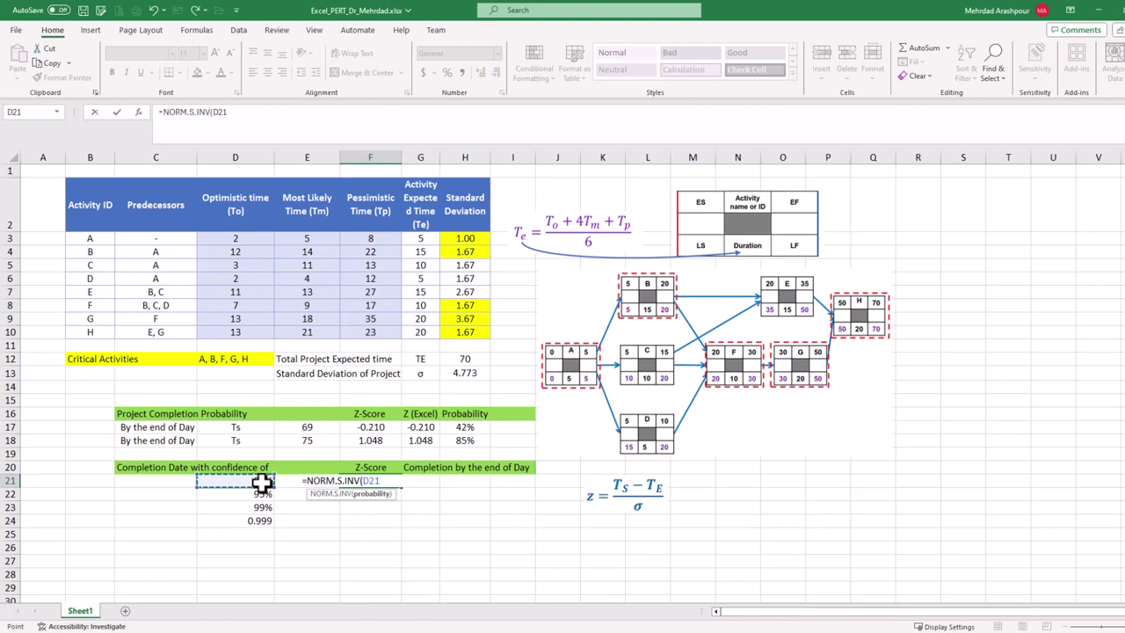
key("Return")
left_click(377, 480)
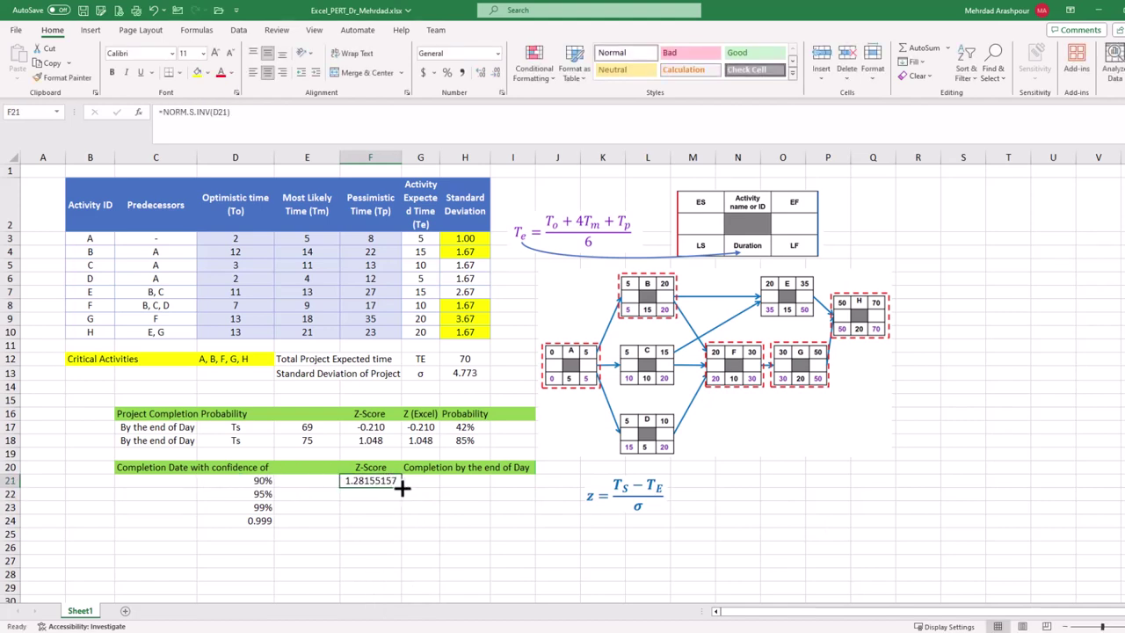
left_click_drag(402, 488, 401, 521)
left_click(398, 573)
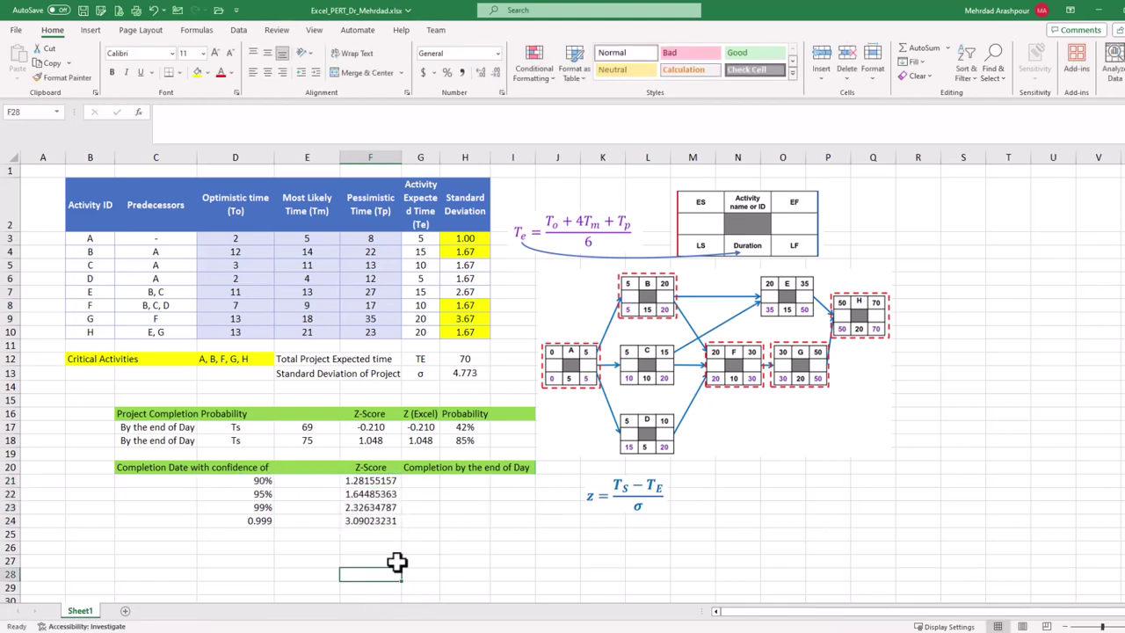
Calculate the completion day for 90% confidence in H21 with =F21*$H$13+$H$12
left_click(628, 492)
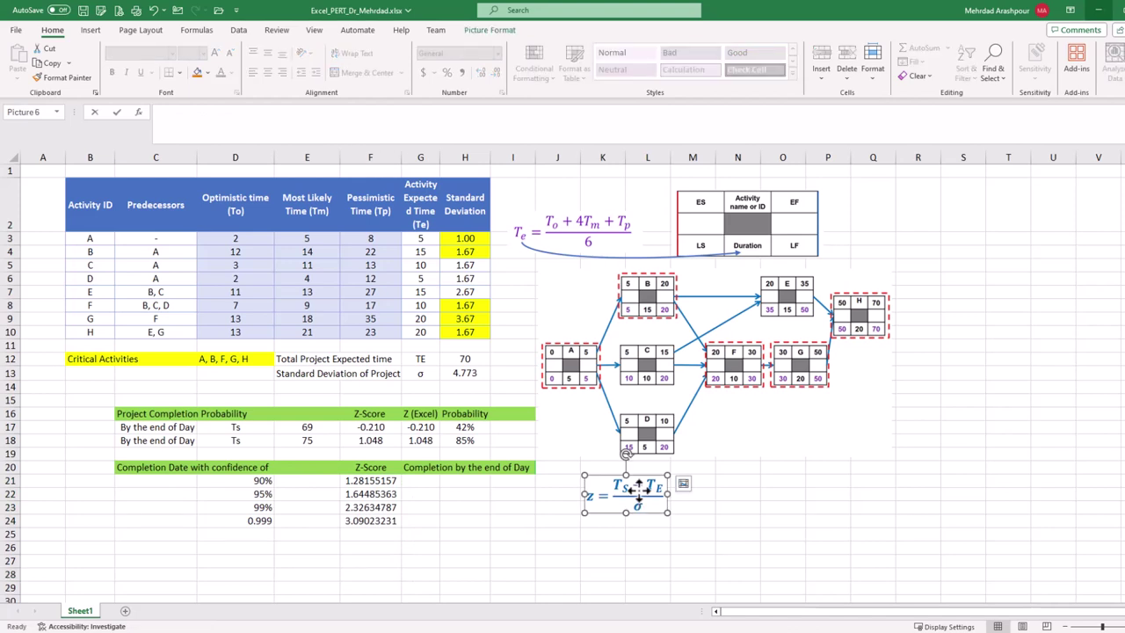
left_click(466, 480)
type("=")
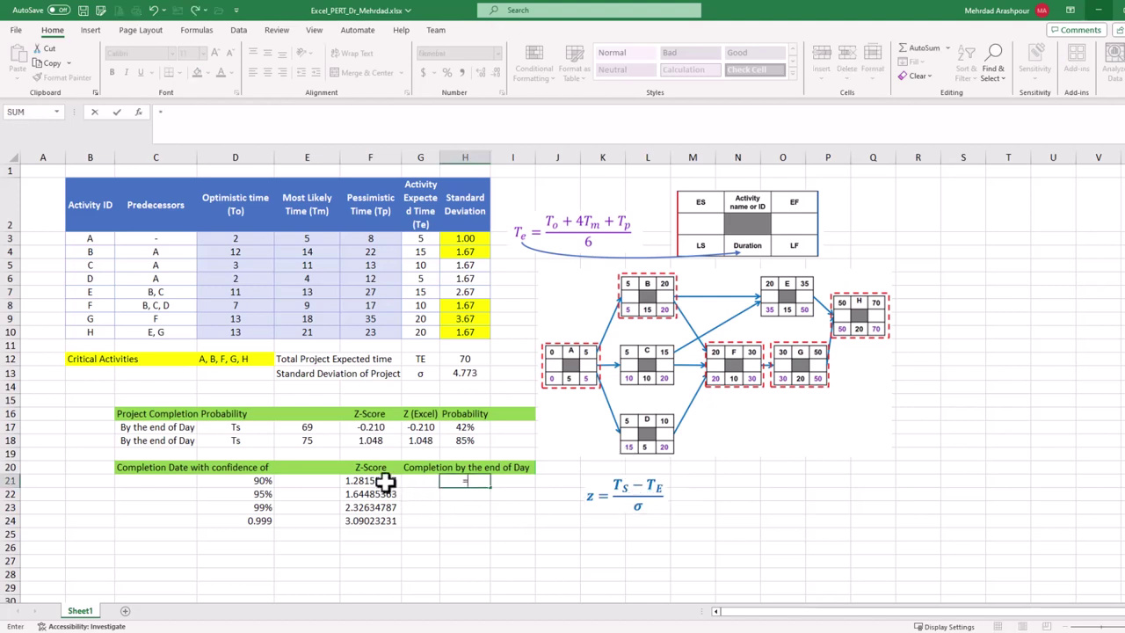
left_click(385, 481)
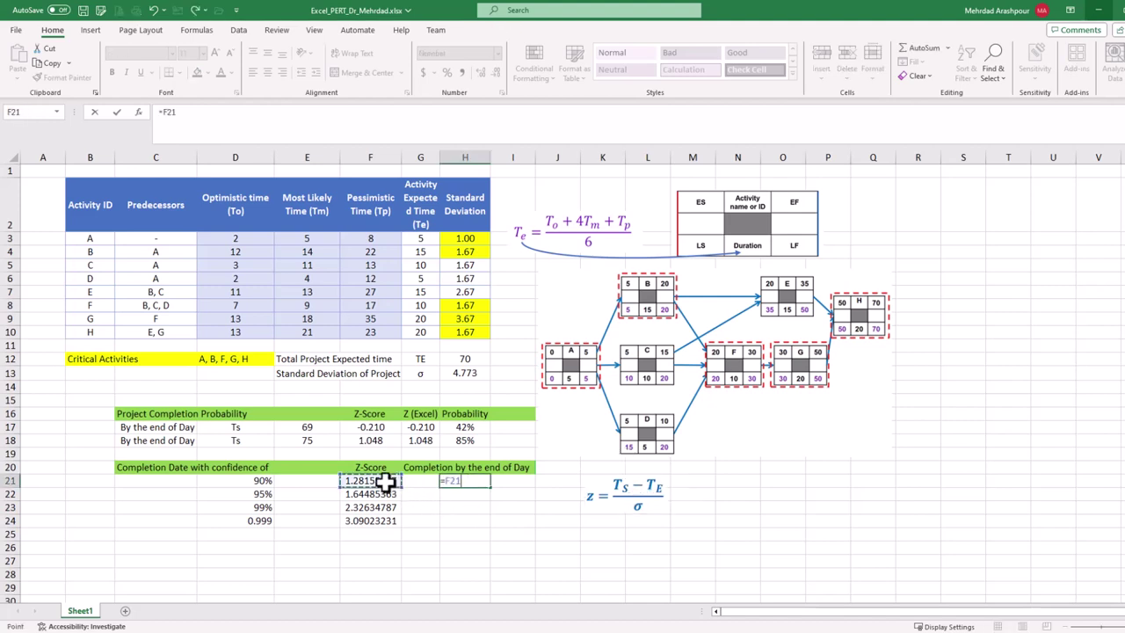
type("*")
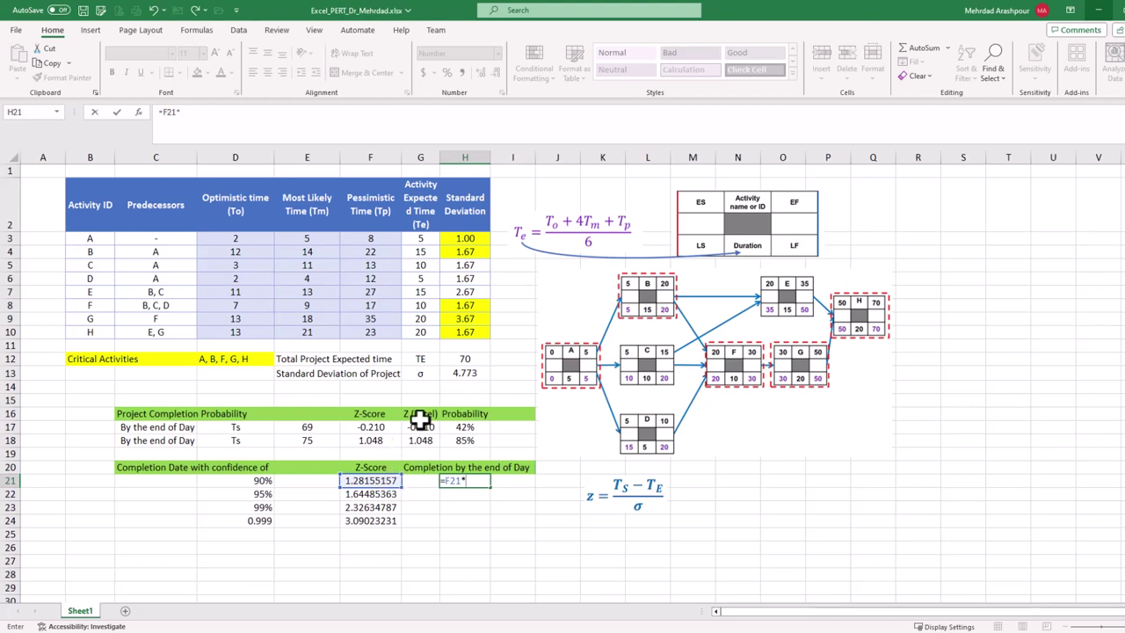
left_click(472, 374)
key("F4")
type("+")
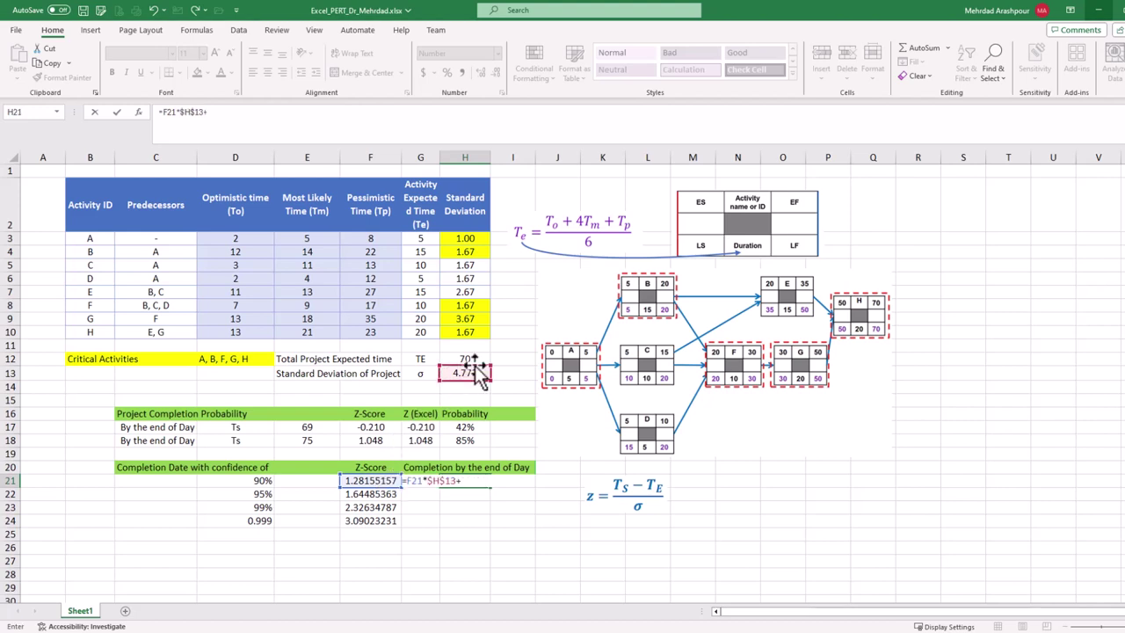
left_click(476, 357)
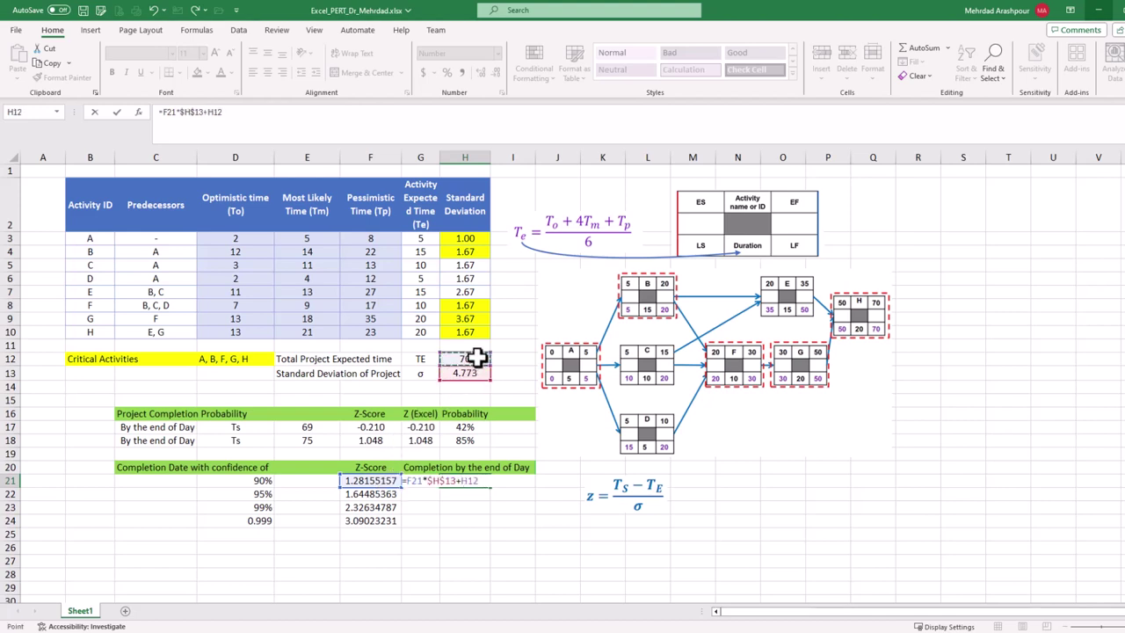
key("F4")
key("Return")
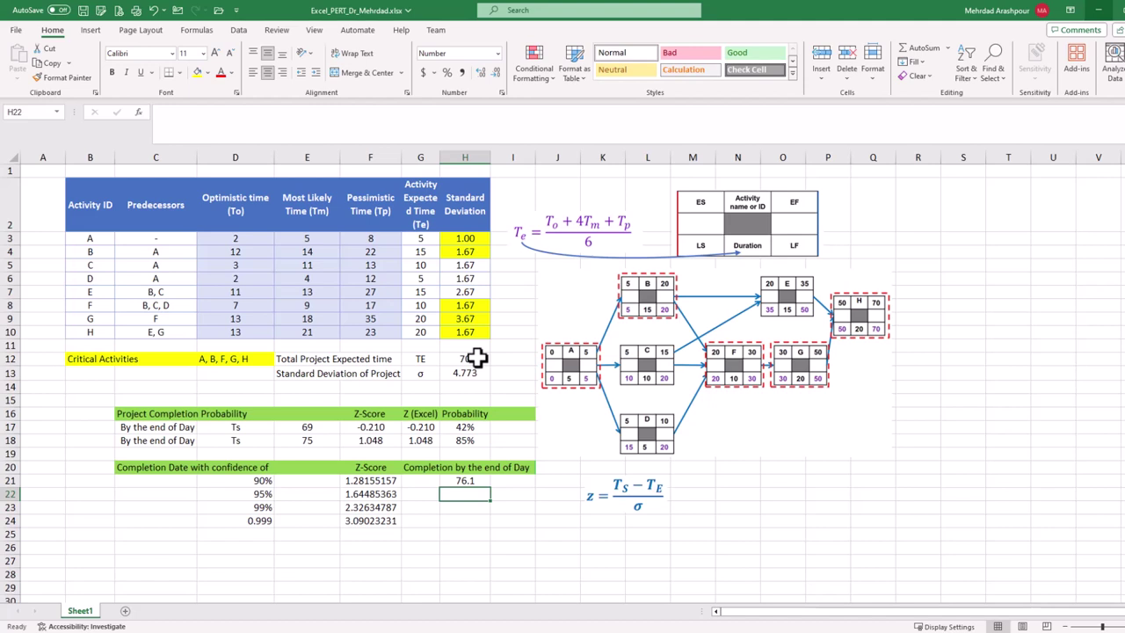
Fill the completion day formula from H21 down to H24 for the remaining confidence levels
left_click(484, 479)
left_click_drag(490, 487, 484, 525)
left_click(630, 569)
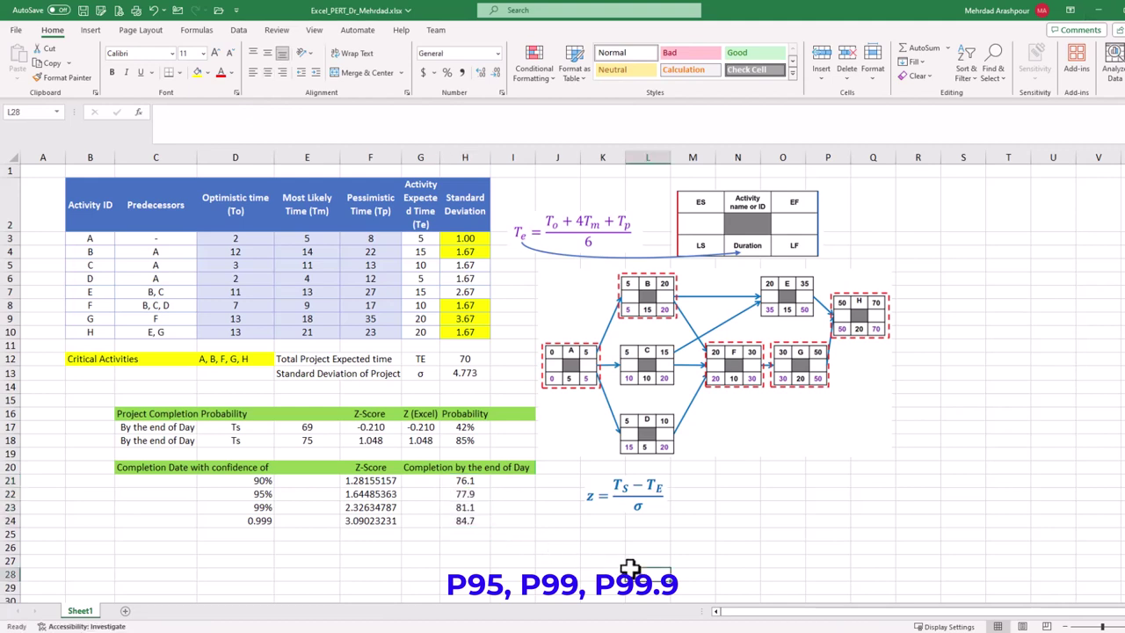